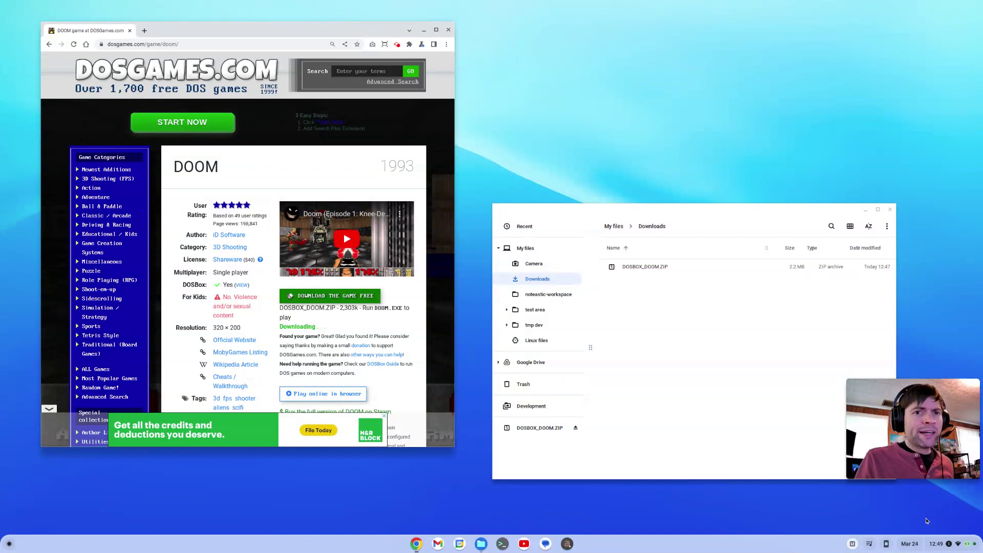
Open the Linux development environment page in the advanced developer settings of ChromeOS.
{"action": "left_click", "coordinate": [937, 544]}
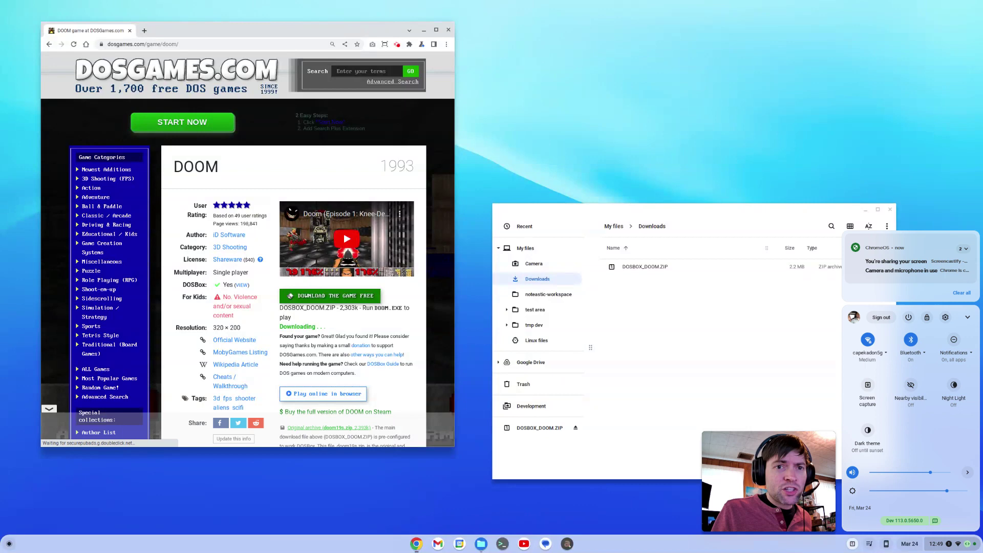
{"action": "left_click", "coordinate": [946, 317]}
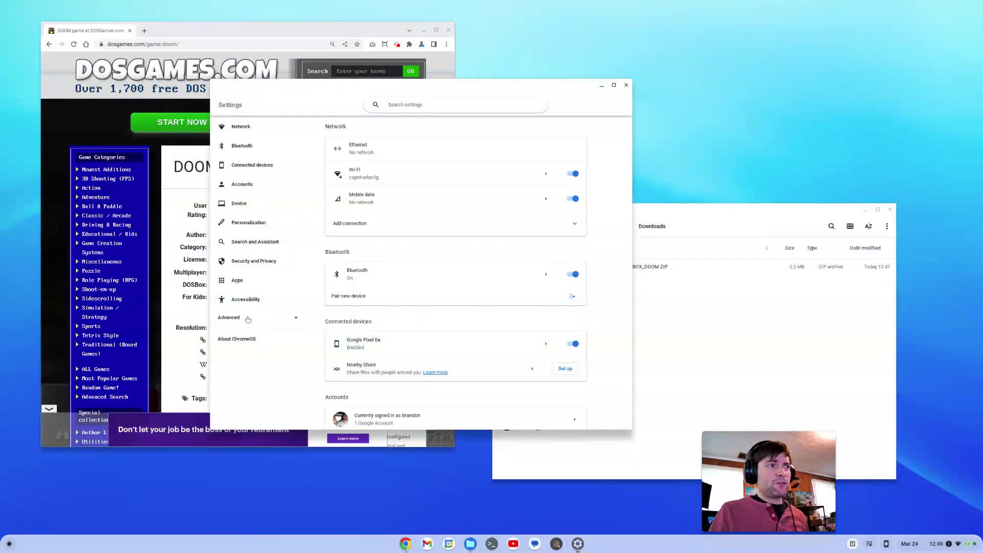
{"action": "left_click", "coordinate": [247, 318]}
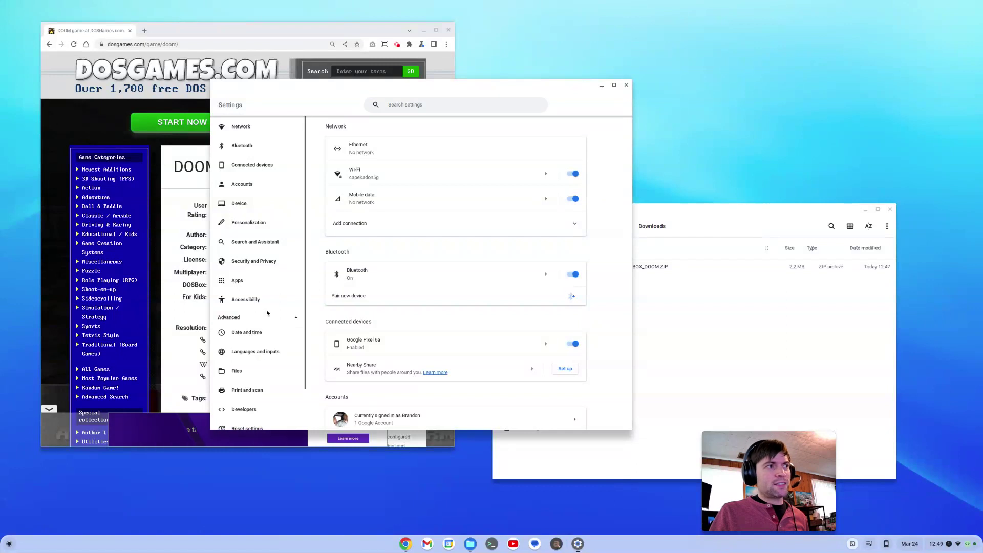
{"action": "scroll", "coordinate": [266, 358], "scroll_direction": "down", "scroll_amount": 1}
{"action": "left_click", "coordinate": [266, 362]}
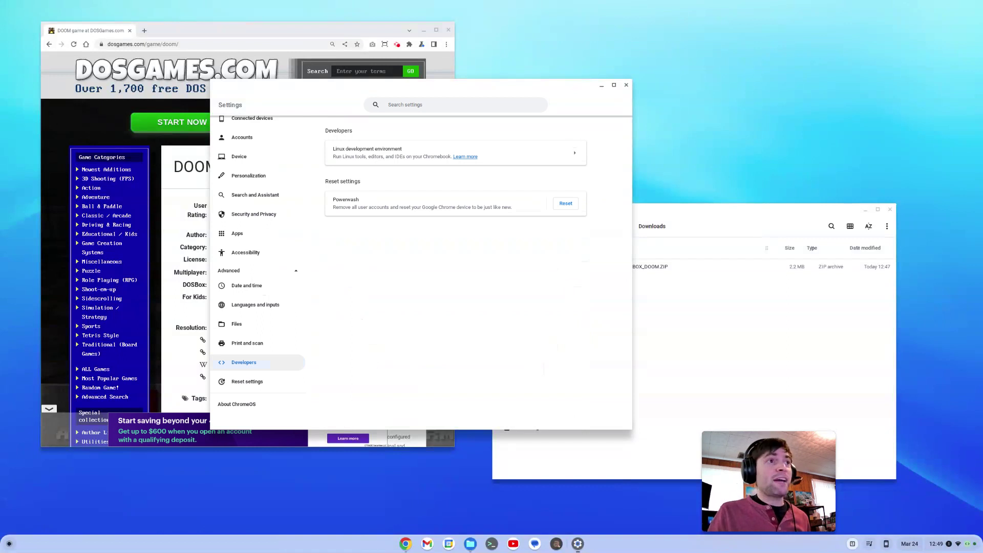
{"action": "left_click", "coordinate": [574, 152]}
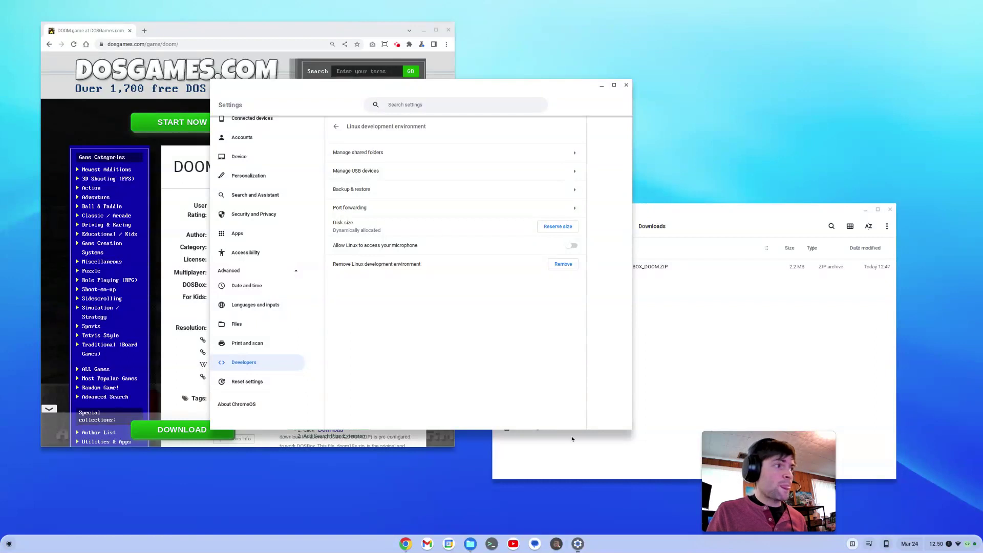
Switch to Terminal, start a penguin Linux session, and arrange its window in front of the browser window.
{"action": "left_click", "coordinate": [492, 543]}
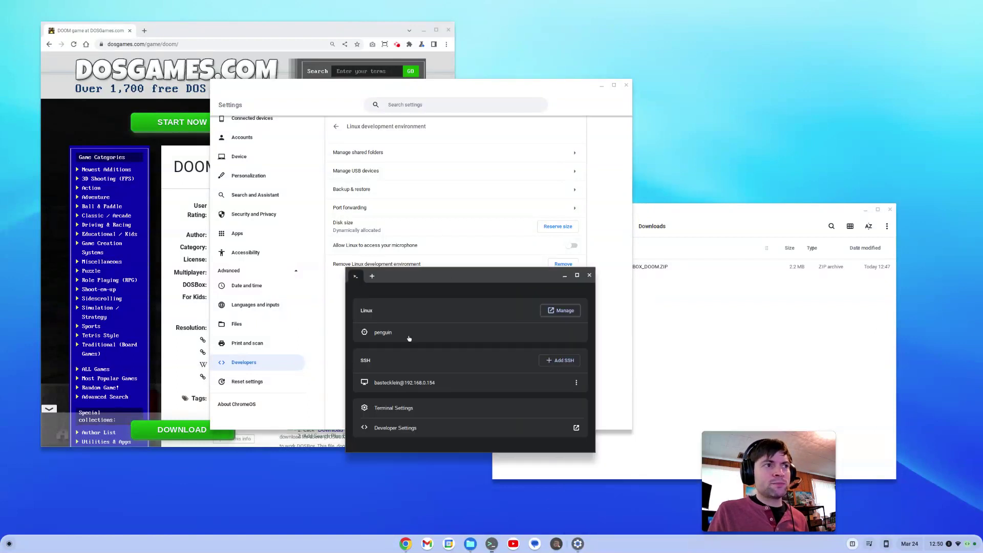
{"action": "left_click", "coordinate": [385, 332]}
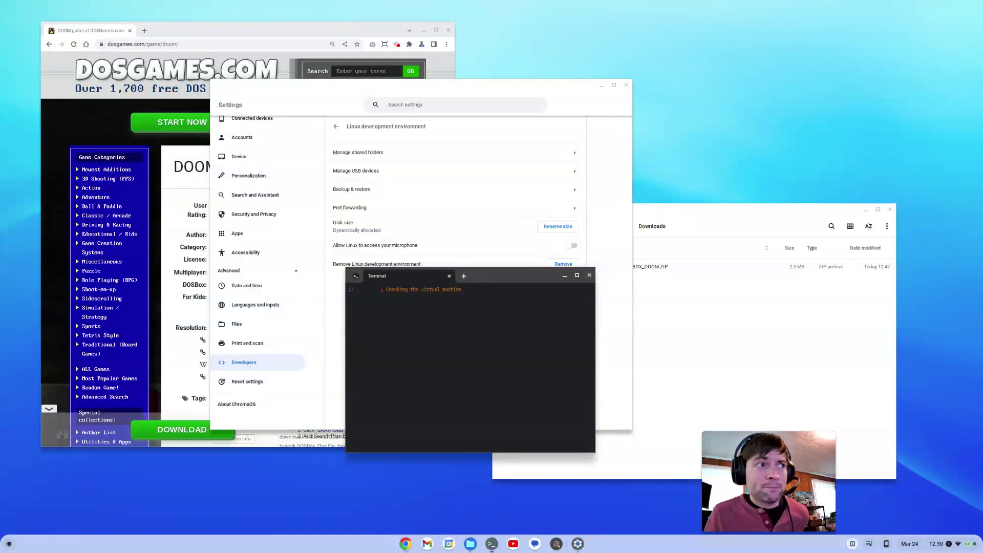
{"action": "left_click_drag", "start_coordinate": [474, 276], "coordinate": [145, 358]}
{"action": "left_click_drag", "start_coordinate": [254, 29], "coordinate": [287, 16]}
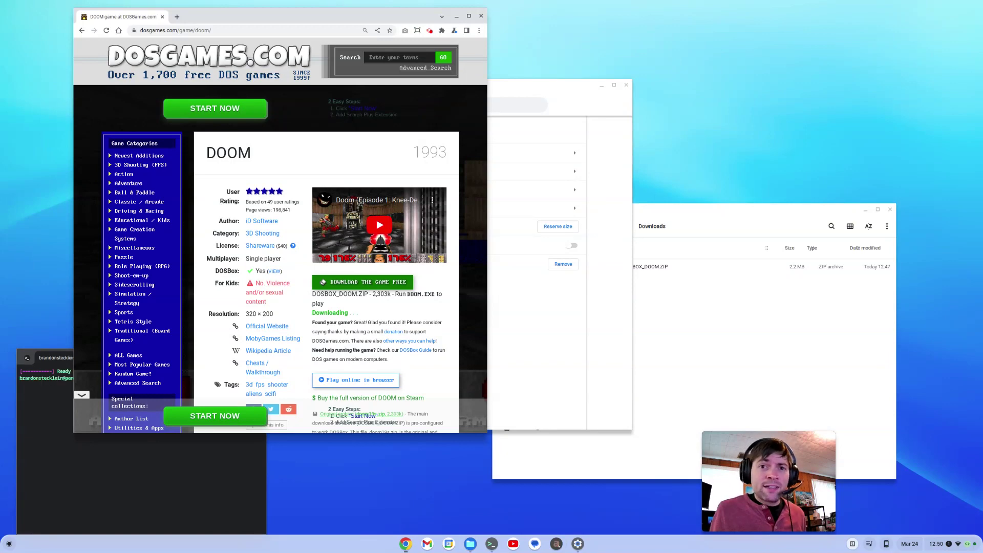
{"action": "left_click", "coordinate": [61, 361]}
{"action": "left_click_drag", "start_coordinate": [257, 297], "coordinate": [388, 319]}
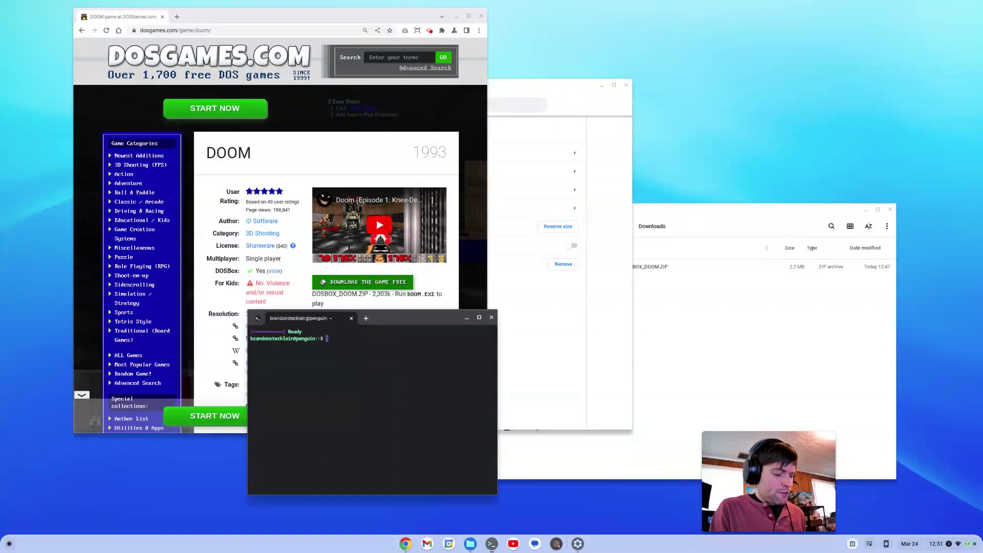
Install DOSBox with "sudo apt install dosbox", accept the installation with y, and enlarge the terminal window.
{"action": "type", "text": "su"}
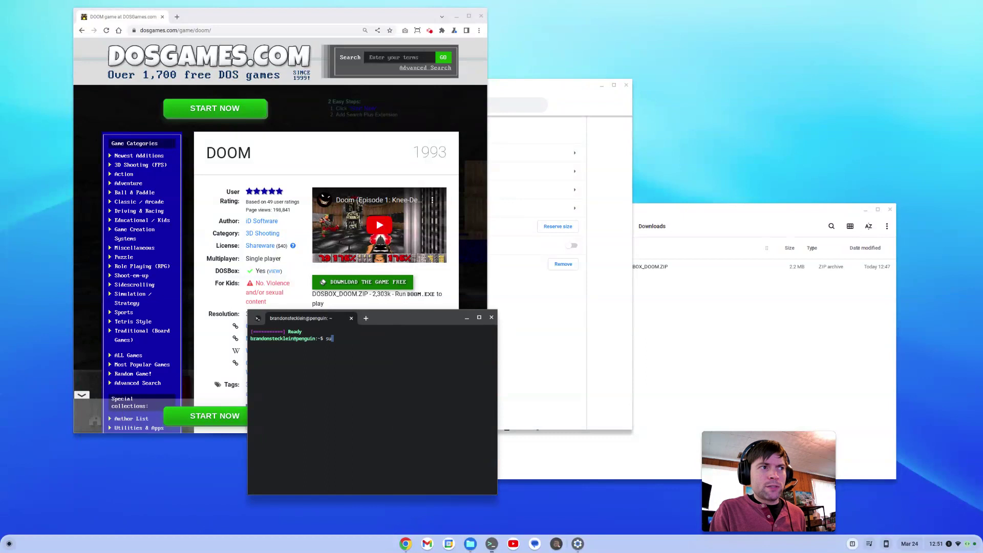
{"action": "type", "text": "do a"}
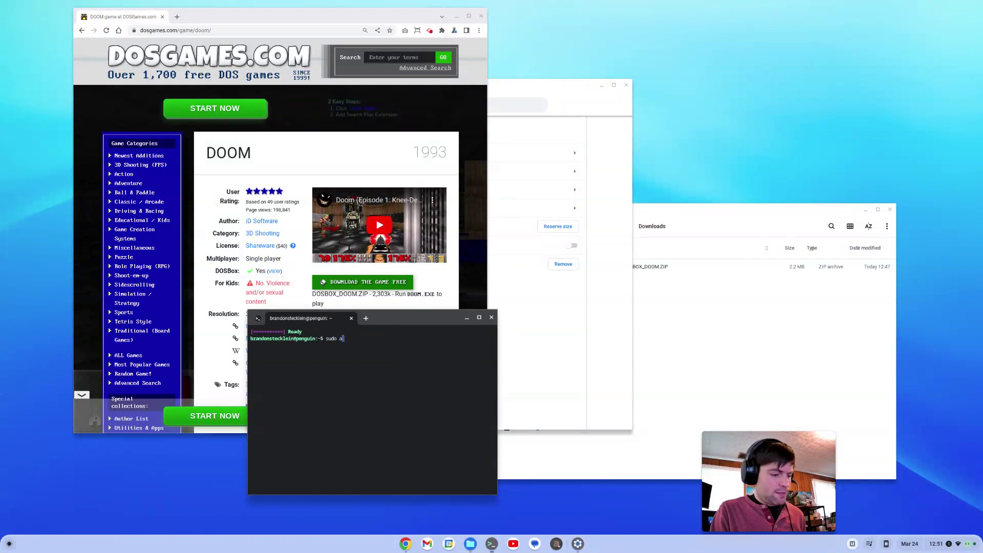
{"action": "type", "text": "pt install "}
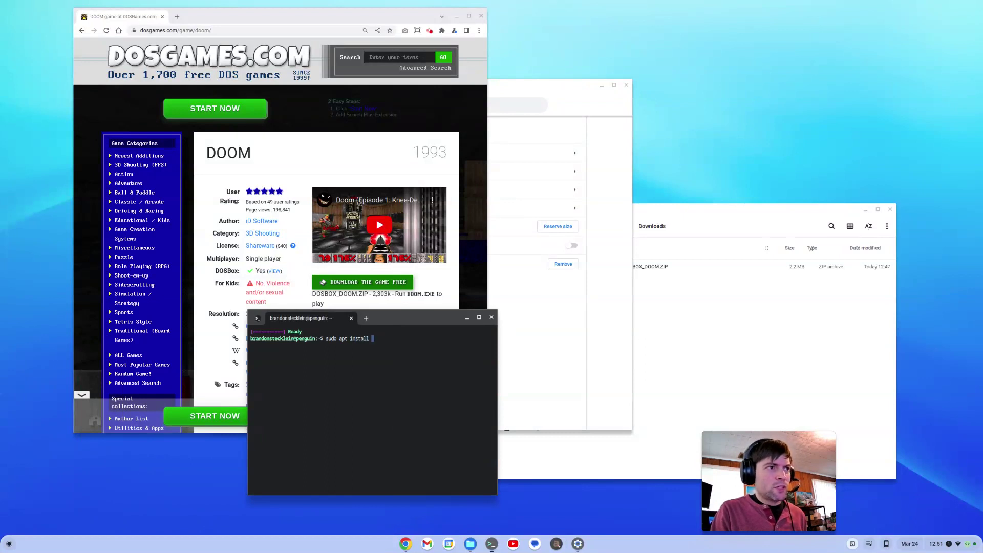
{"action": "type", "text": "dosbox"}
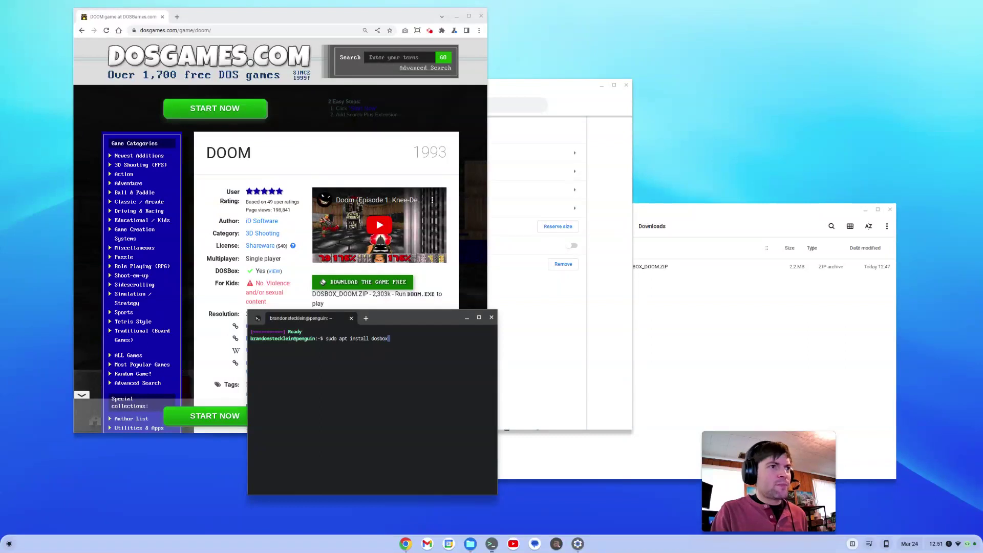
{"action": "key", "text": "Return"}
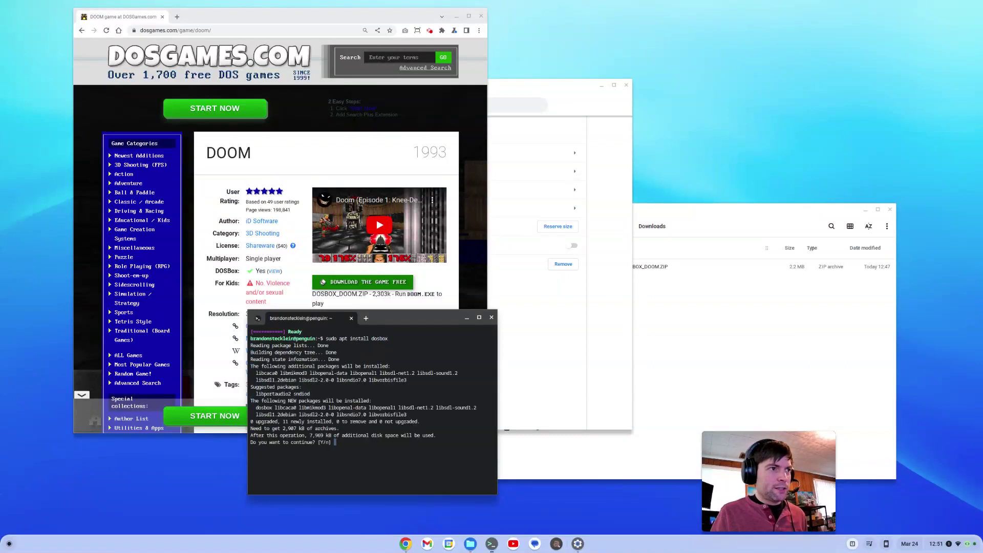
{"action": "type", "text": "y"}
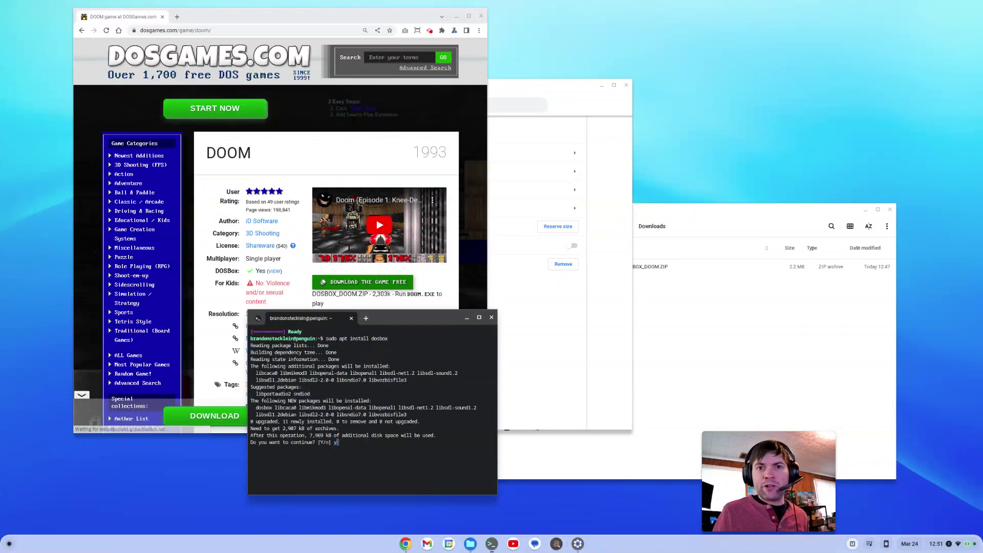
{"action": "key", "text": "Return"}
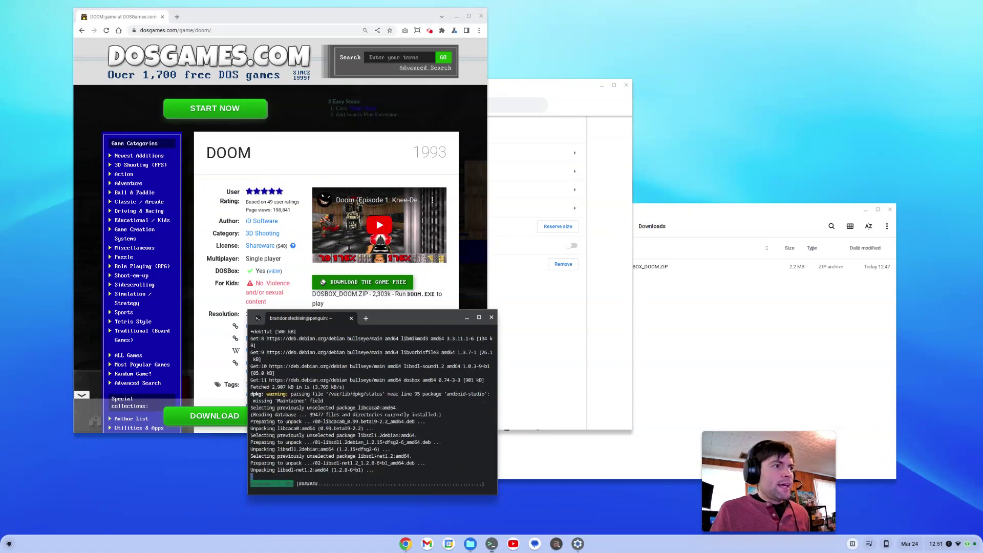
{"action": "left_click_drag", "start_coordinate": [444, 318], "coordinate": [405, 274]}
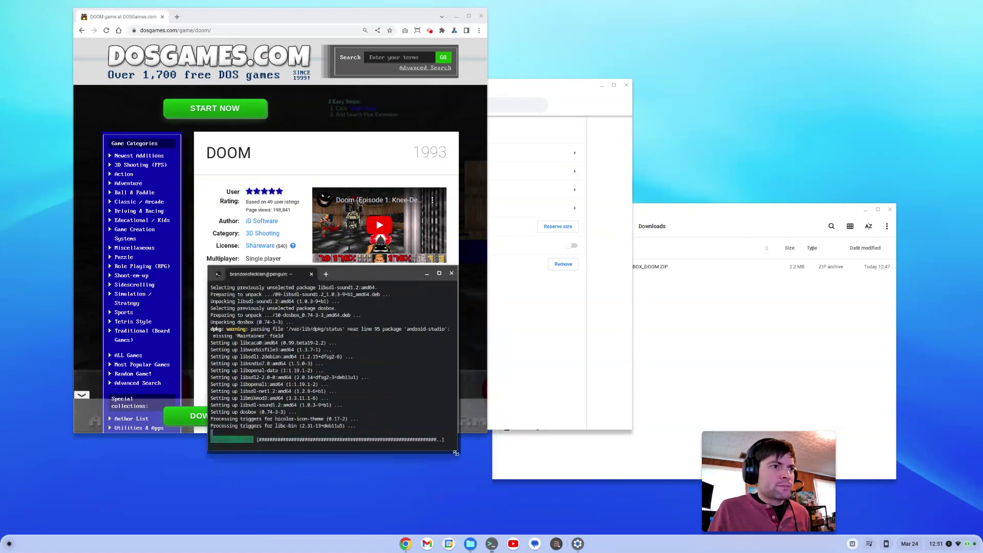
{"action": "left_click_drag", "start_coordinate": [457, 451], "coordinate": [555, 491]}
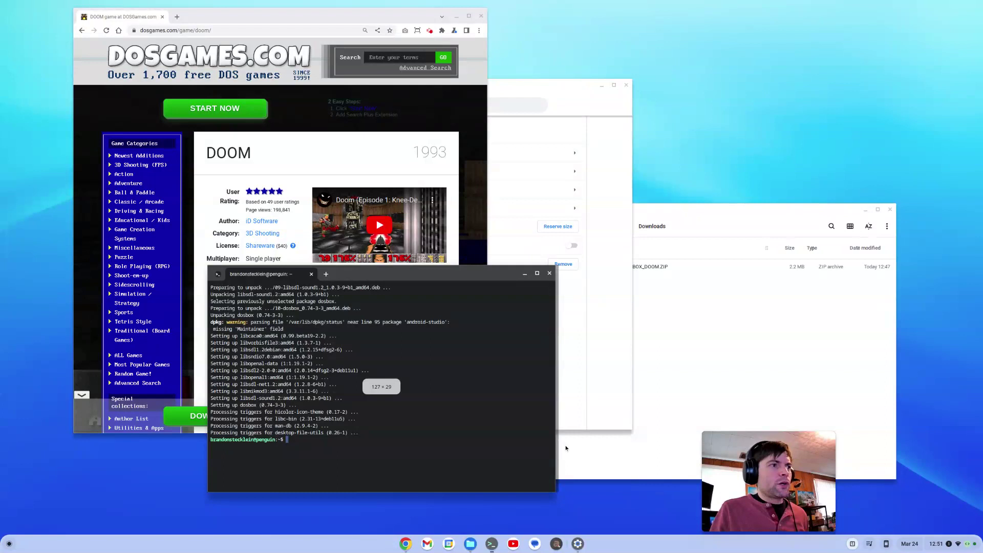
Launch DOSBox Emulator from the Linux apps folder and move its window clear of the terminal.
{"action": "left_click", "coordinate": [8, 544]}
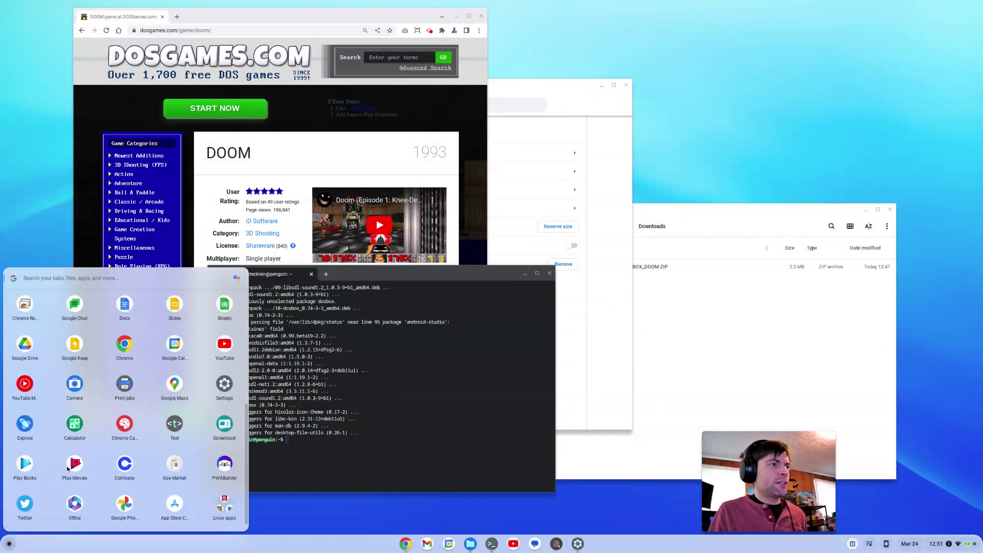
{"action": "left_click", "coordinate": [232, 510]}
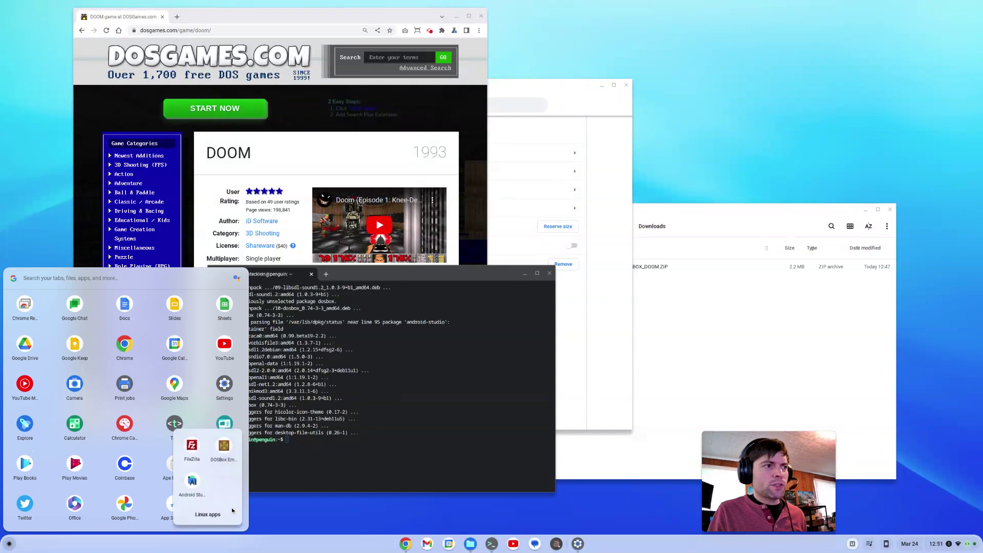
{"action": "left_click", "coordinate": [224, 442]}
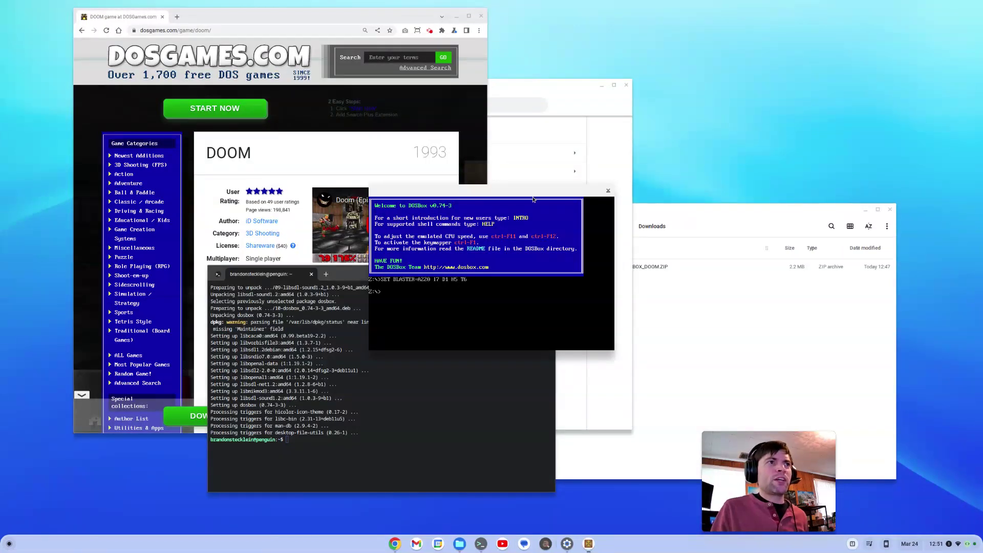
{"action": "left_click_drag", "start_coordinate": [540, 192], "coordinate": [831, 36]}
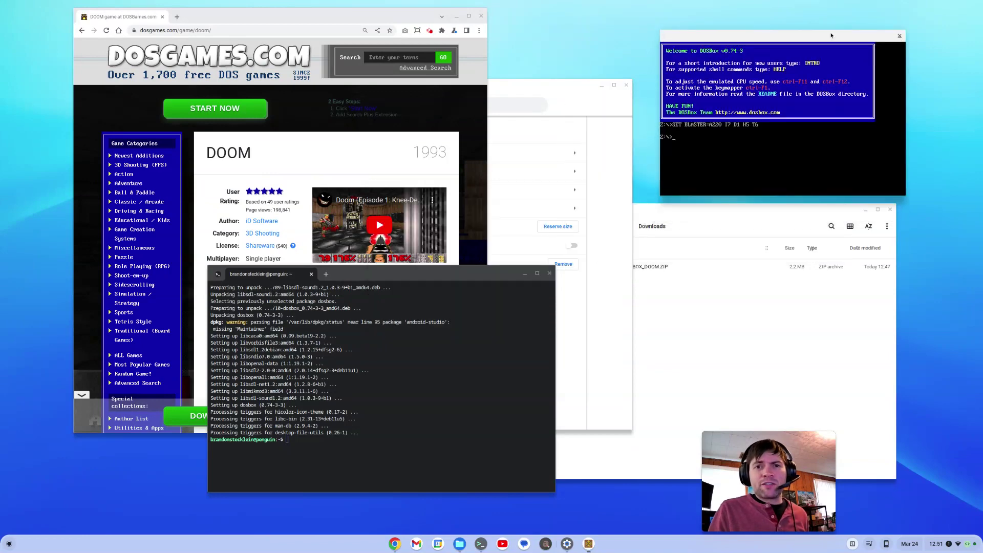
Show hidden files under Linux files in a new Files window and open the .dosbox folder.
{"action": "left_click", "coordinate": [732, 211]}
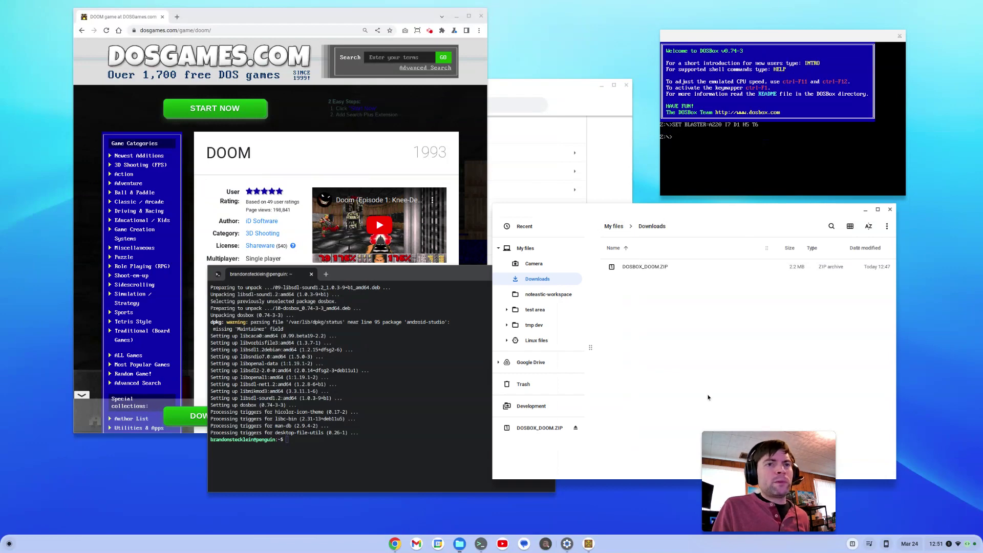
{"action": "right_click", "coordinate": [460, 544]}
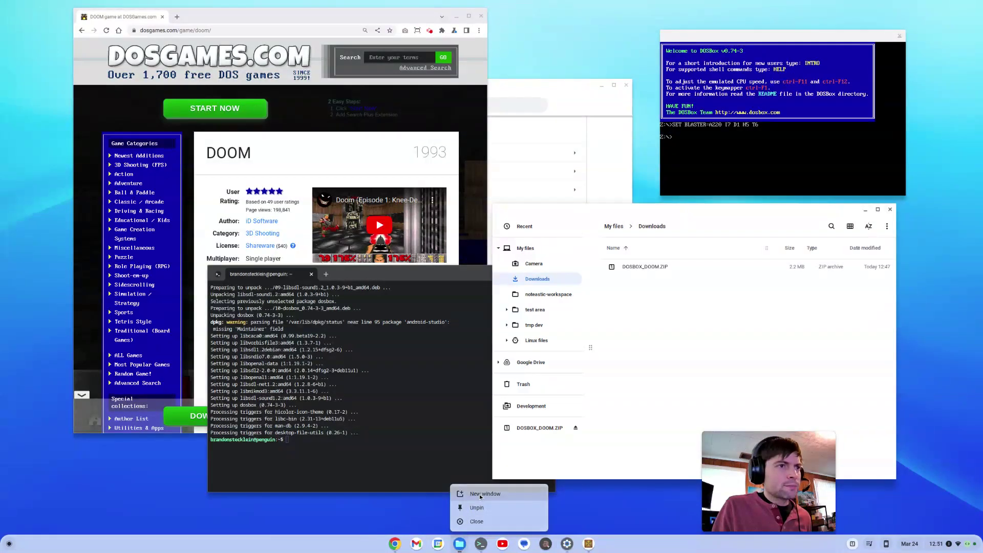
{"action": "left_click", "coordinate": [492, 487]}
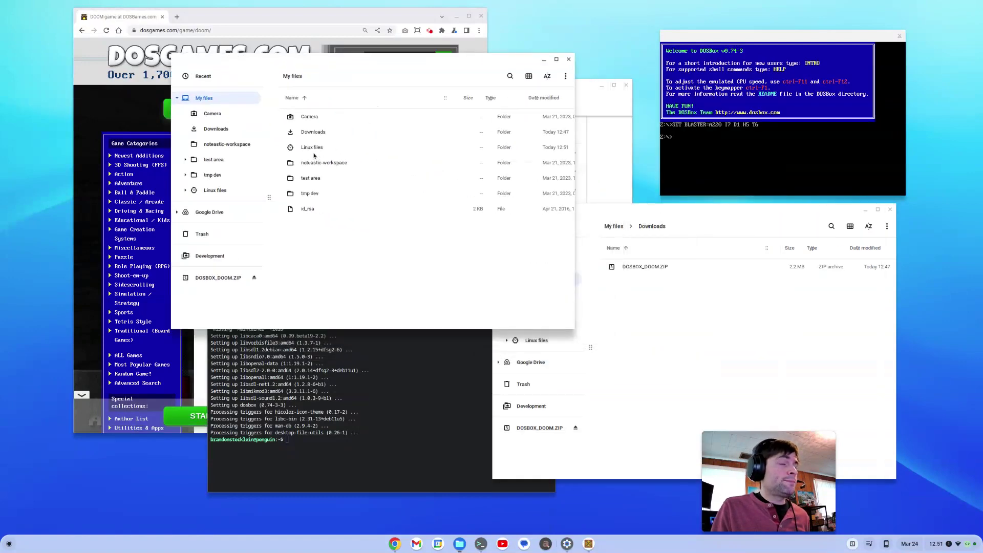
{"action": "double_click", "coordinate": [315, 153]}
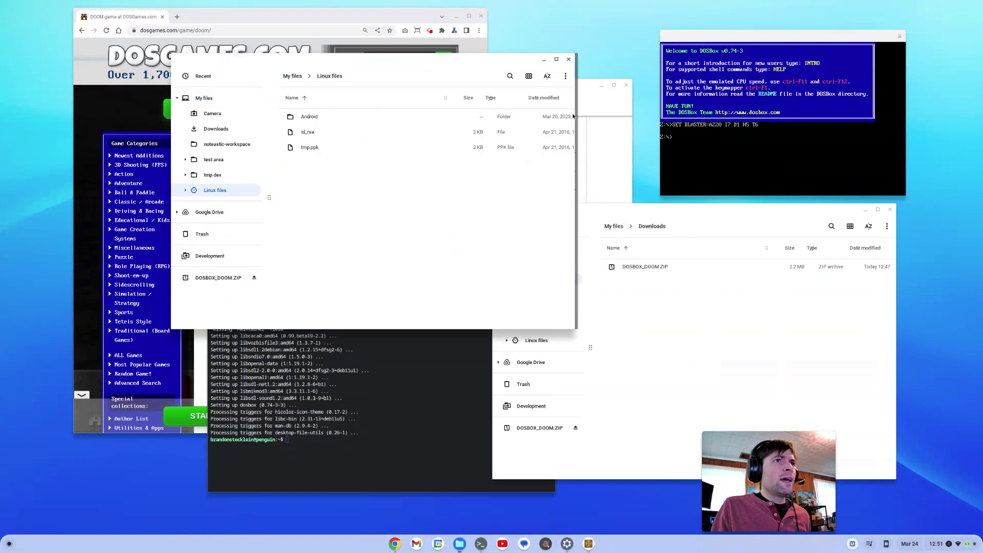
{"action": "left_click", "coordinate": [565, 78]}
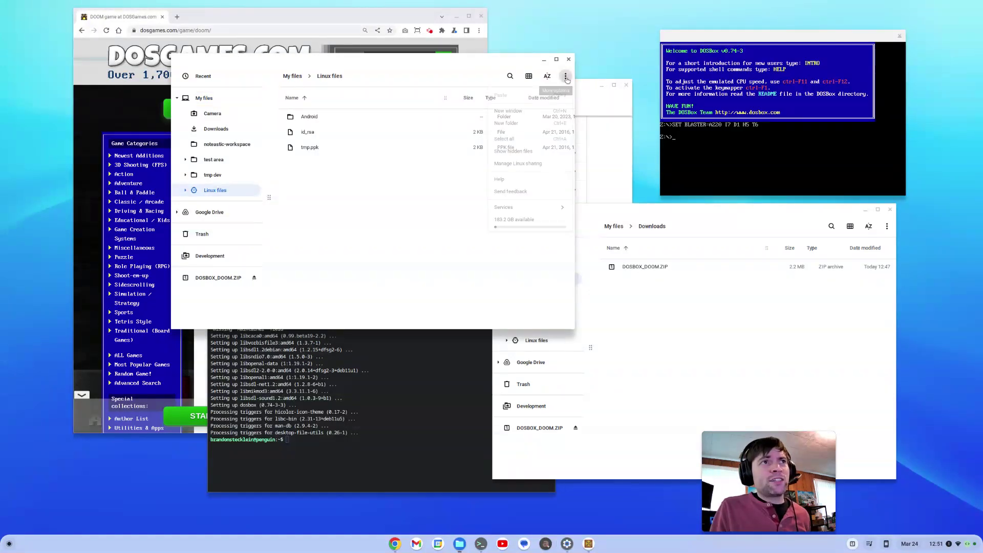
{"action": "left_click", "coordinate": [538, 150]}
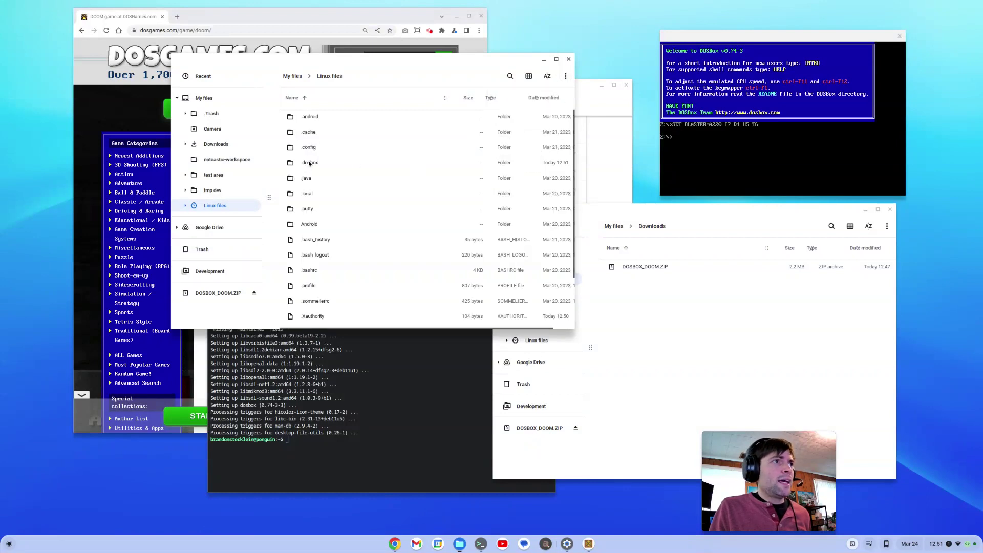
{"action": "double_click", "coordinate": [311, 163]}
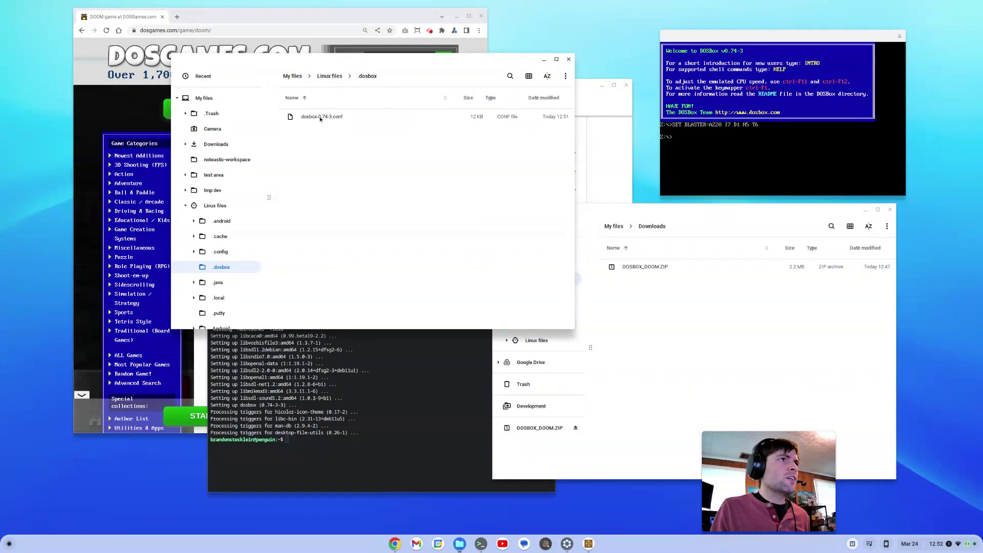
Open dosbox-0.74-3.conf in the Text app, then move and enlarge the editor window.
{"action": "right_click", "coordinate": [320, 119]}
{"action": "mouse_move", "coordinate": [369, 137]}
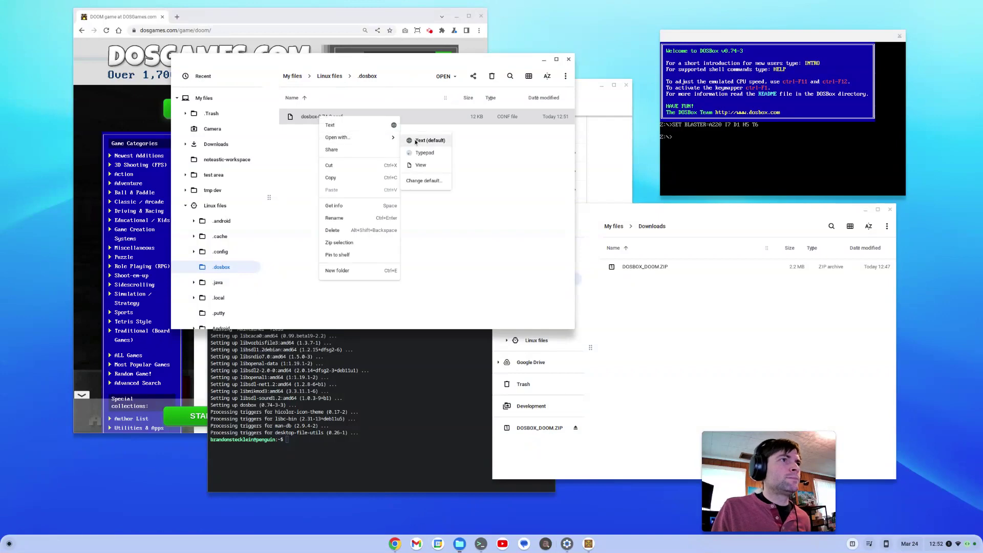
{"action": "left_click", "coordinate": [424, 141]}
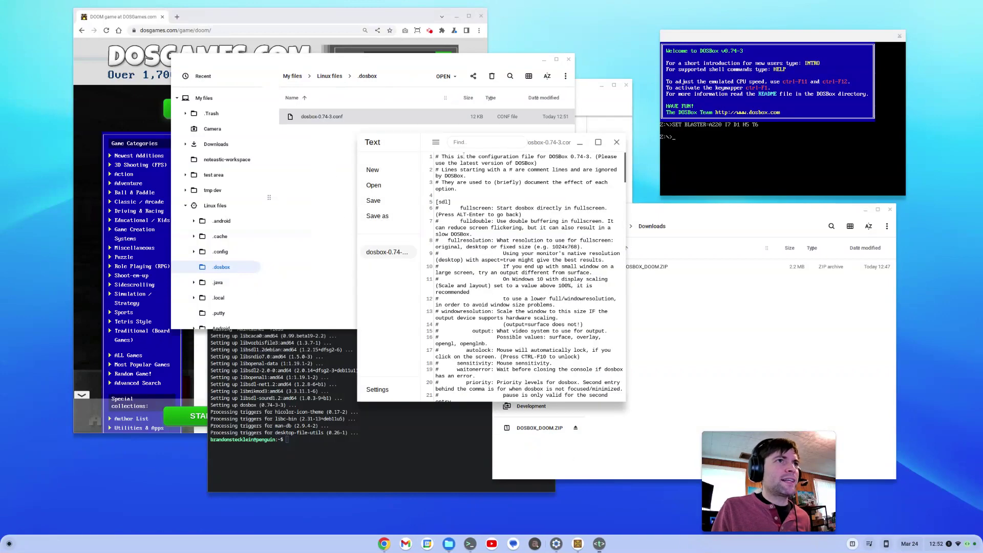
{"action": "left_click_drag", "start_coordinate": [420, 142], "coordinate": [87, 88]}
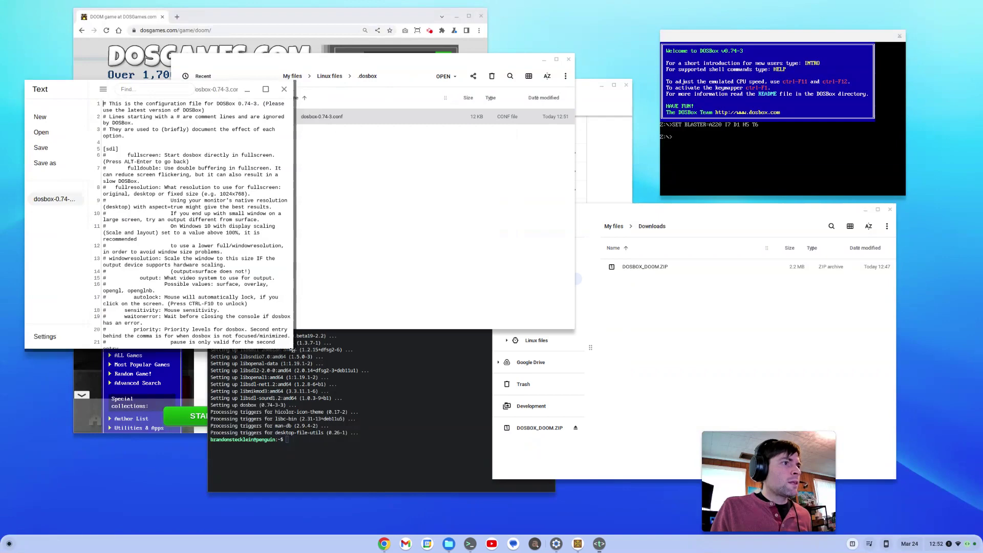
{"action": "left_click_drag", "start_coordinate": [294, 348], "coordinate": [484, 470]}
Place the cursor on the empty line below the [autoexec] comments and move the Text and Files windows apart.
{"action": "scroll", "coordinate": [302, 367], "scroll_direction": "down", "scroll_amount": 15}
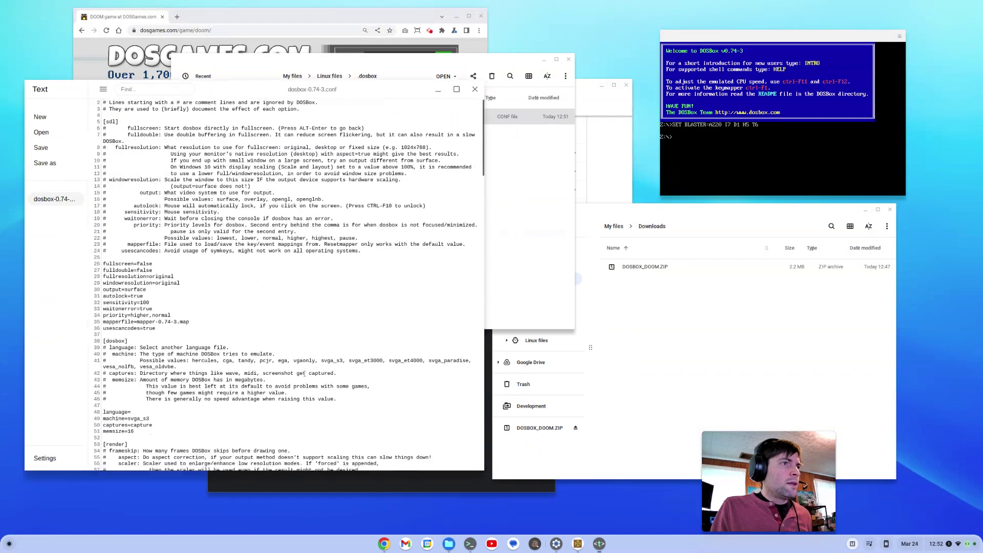
{"action": "scroll", "coordinate": [303, 367], "scroll_direction": "down", "scroll_amount": 20}
{"action": "left_click", "coordinate": [120, 452]}
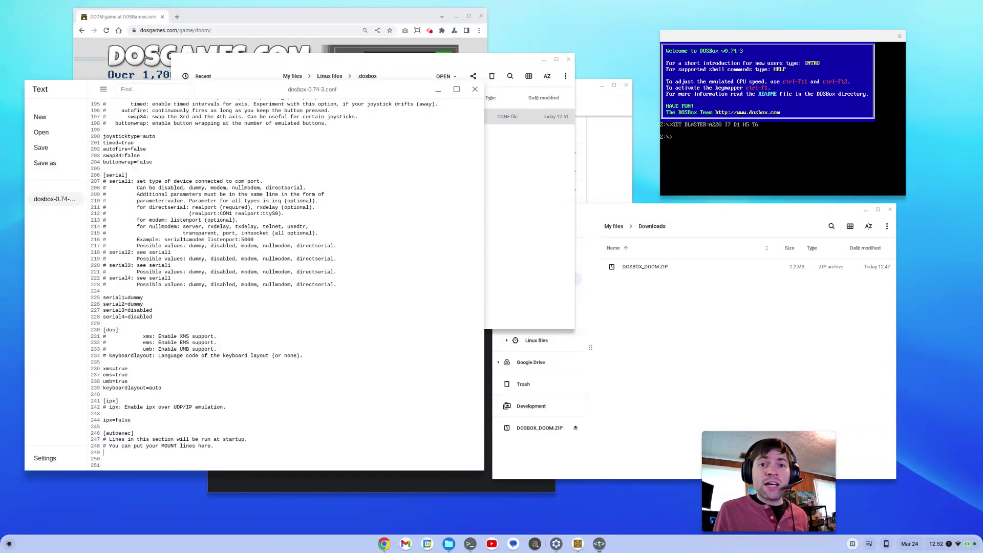
{"action": "left_click_drag", "start_coordinate": [371, 88], "coordinate": [365, 117]}
{"action": "left_click_drag", "start_coordinate": [412, 65], "coordinate": [683, 33]}
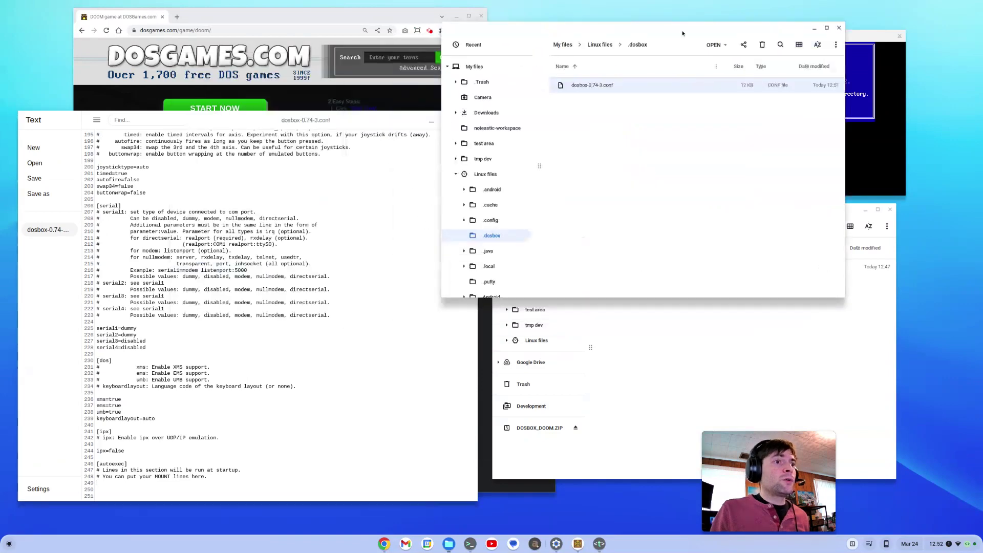
Bring the DOSBox window to the front and quit the emulator with the exit command.
{"action": "left_click", "coordinate": [633, 130]}
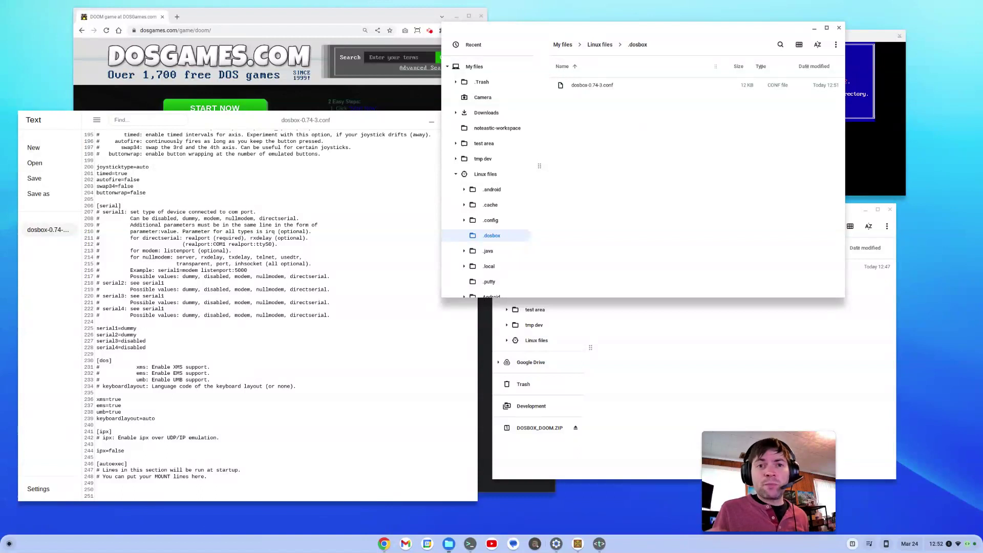
{"action": "left_click", "coordinate": [583, 544]}
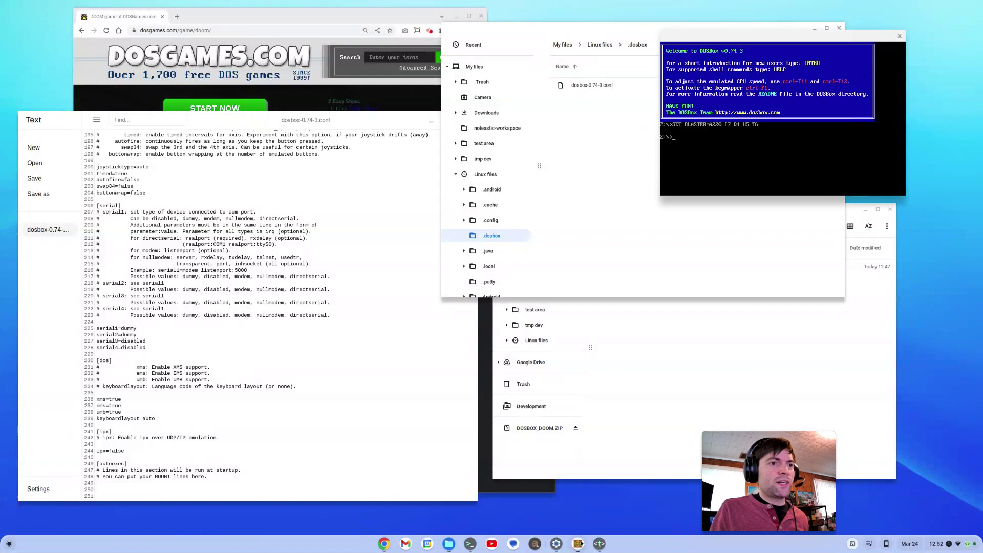
{"action": "type", "text": "ex"}
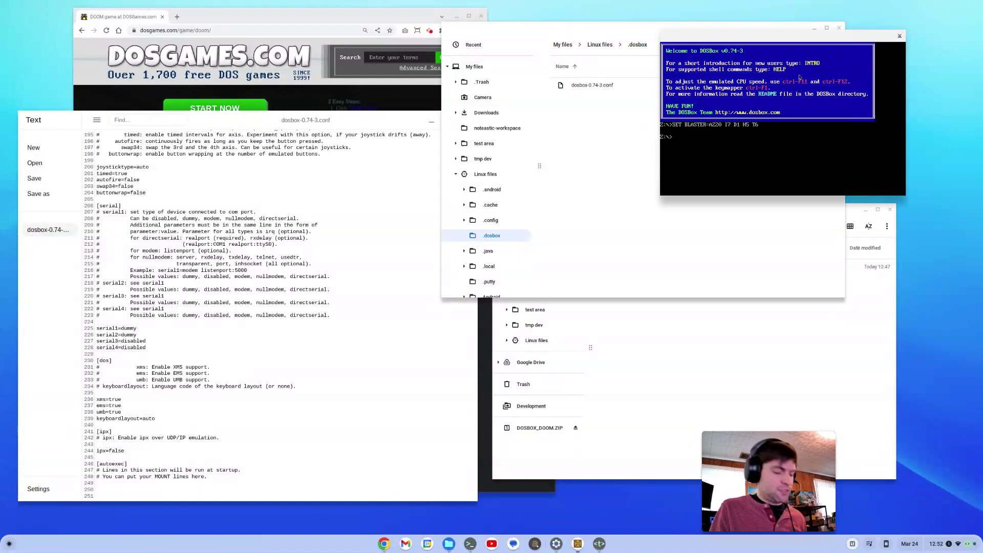
{"action": "type", "text": "it"}
{"action": "key", "text": "Return"}
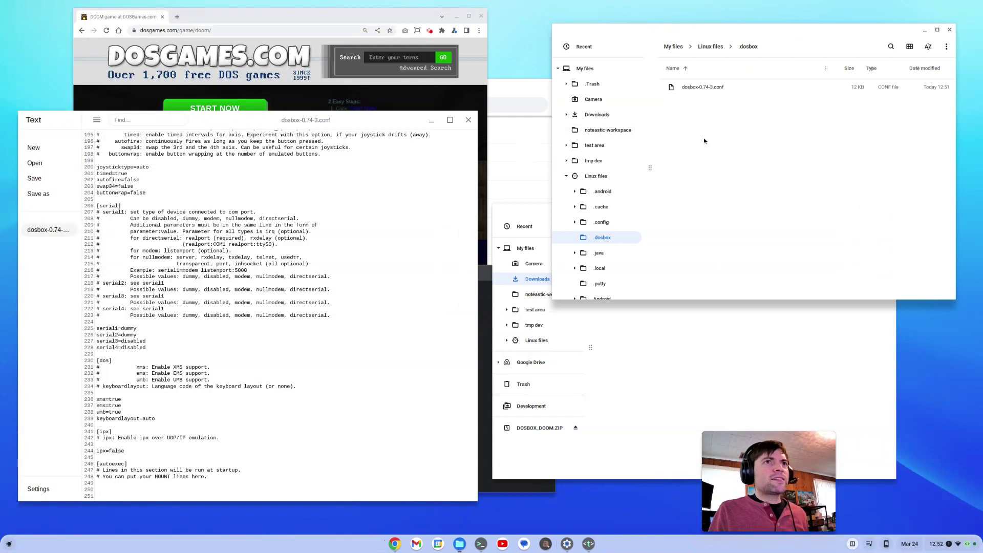
Go up to Linux files and turn off the display of hidden files.
{"action": "left_click", "coordinate": [707, 47]}
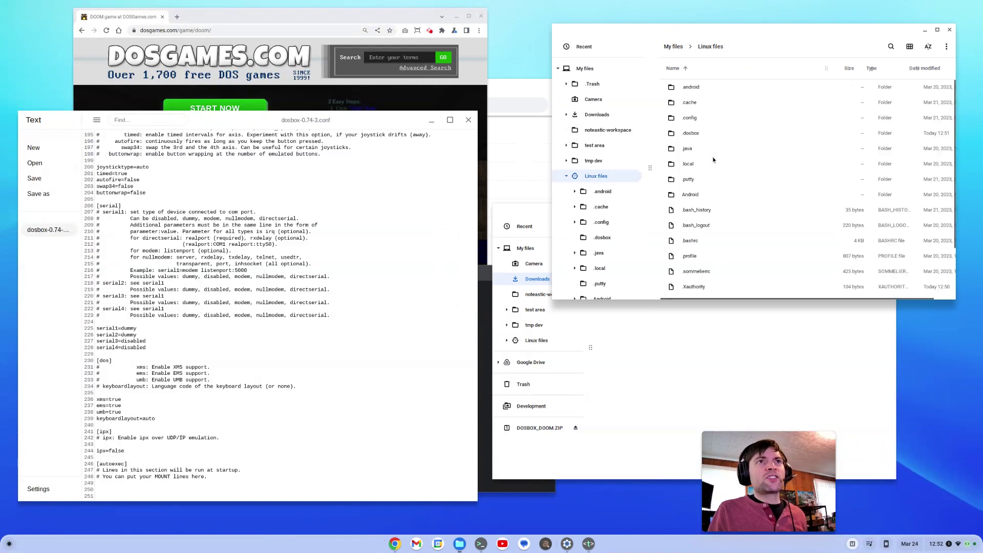
{"action": "left_click", "coordinate": [946, 47]}
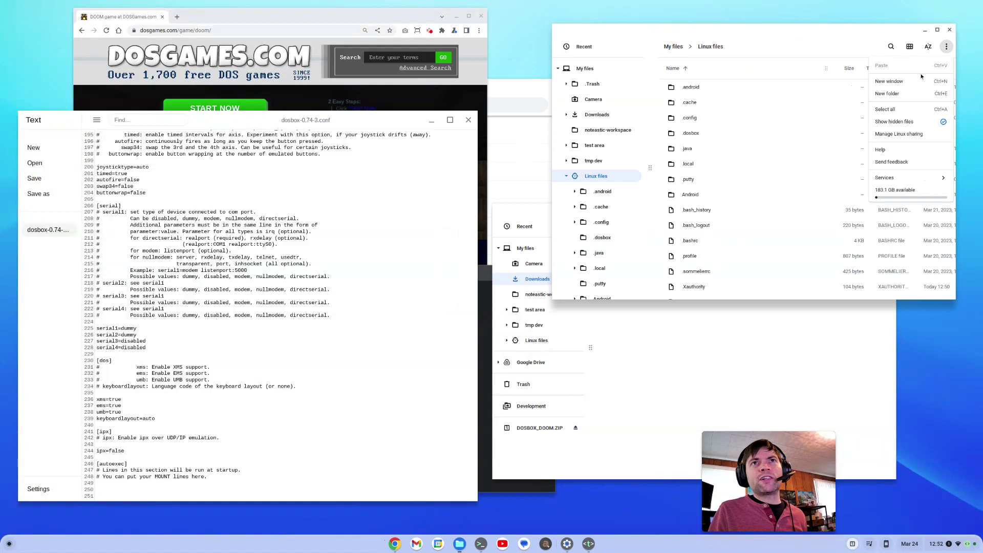
{"action": "left_click", "coordinate": [914, 120]}
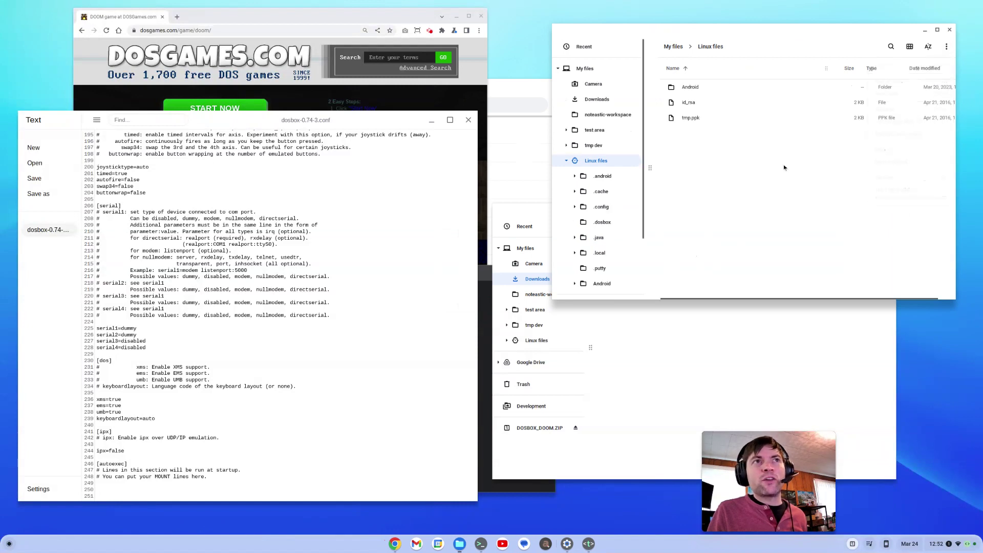
Create a folder named dosbox in Linux files.
{"action": "right_click", "coordinate": [713, 153]}
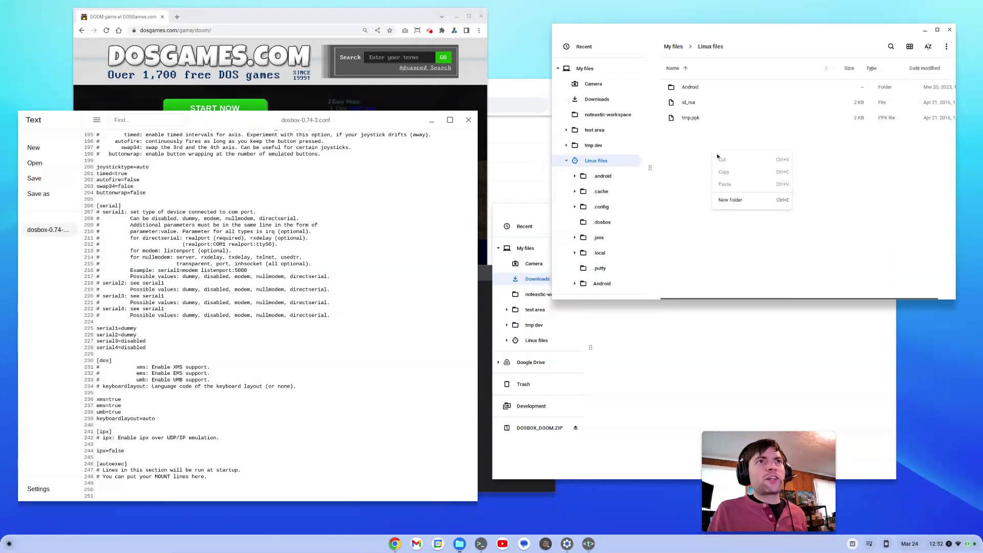
{"action": "left_click", "coordinate": [760, 200]}
{"action": "type", "text": "dosbox"}
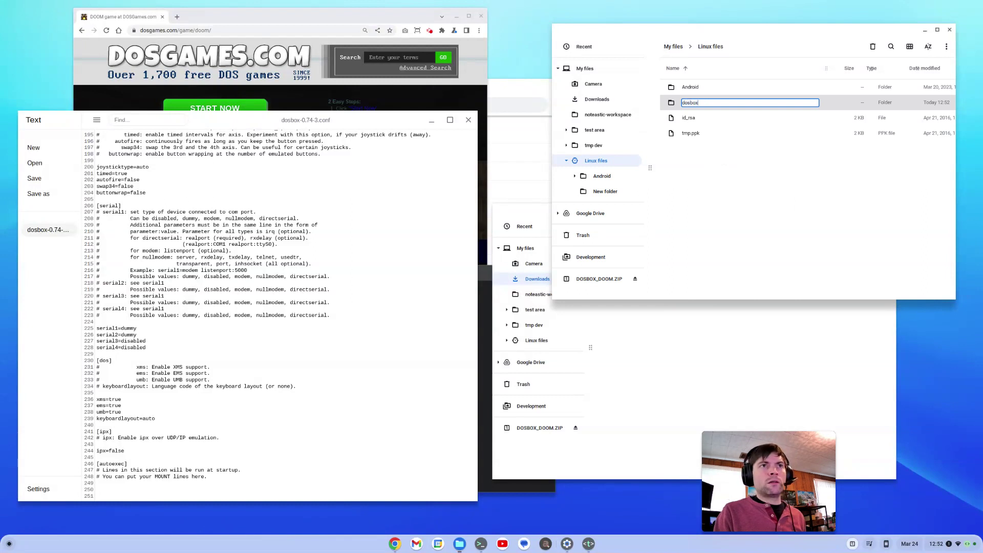
{"action": "key", "text": "Return"}
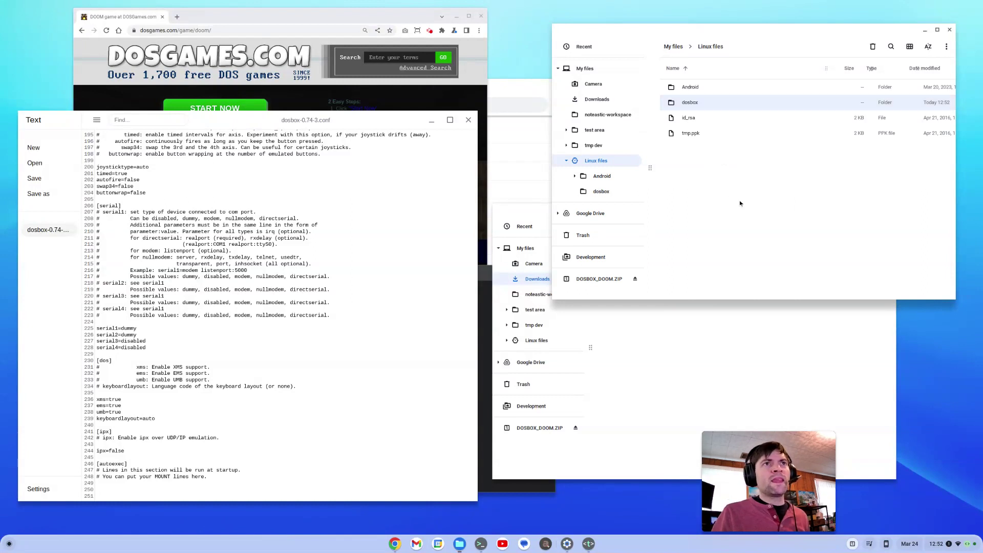
{"action": "left_click", "coordinate": [740, 181]}
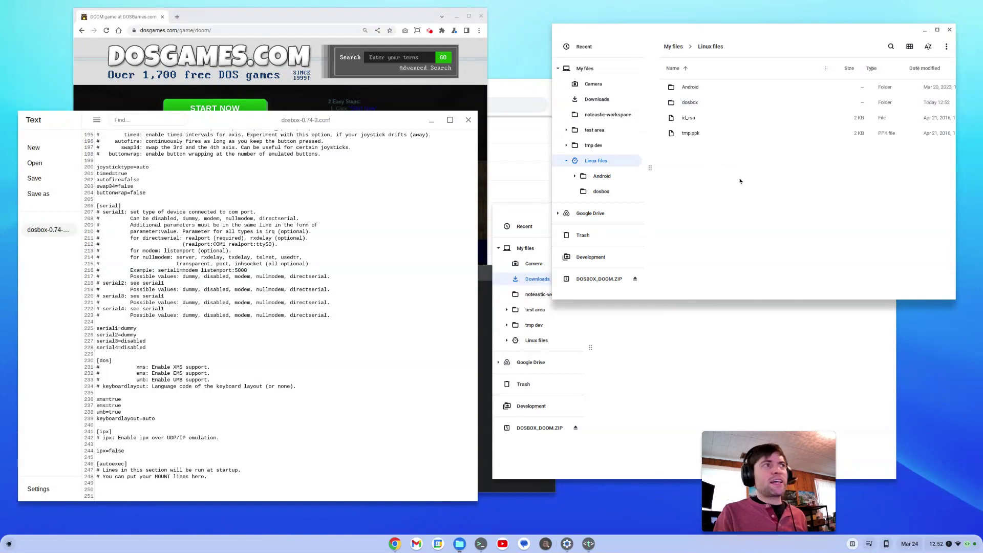
List the home directory in the terminal with ls and move the Text window up, clear of the command output.
{"action": "left_click", "coordinate": [485, 277]}
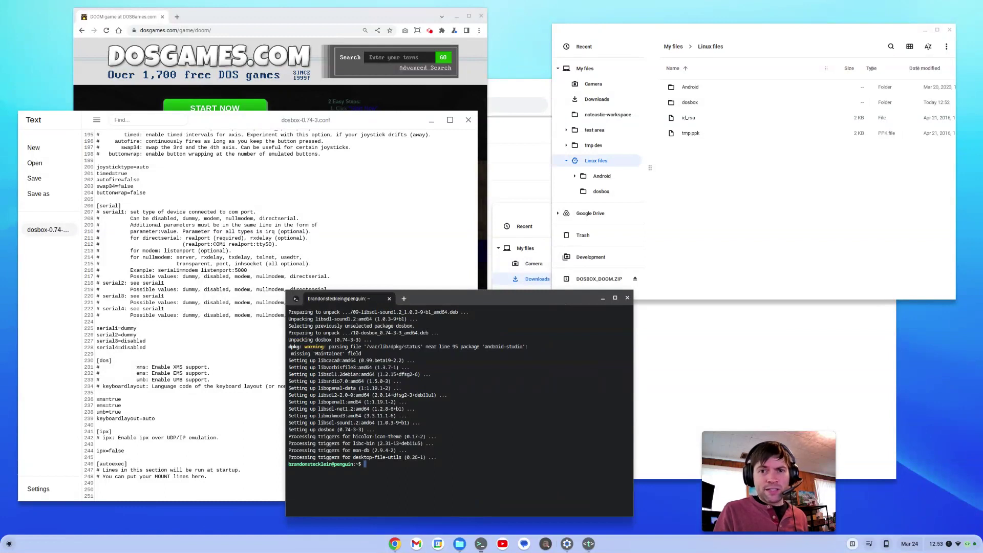
{"action": "type", "text": "ls"}
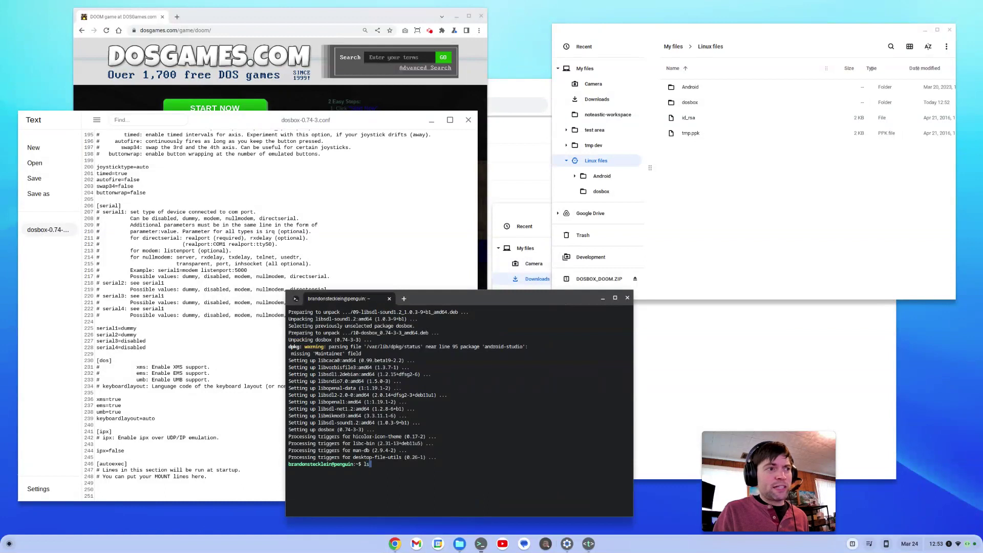
{"action": "key", "text": "Return"}
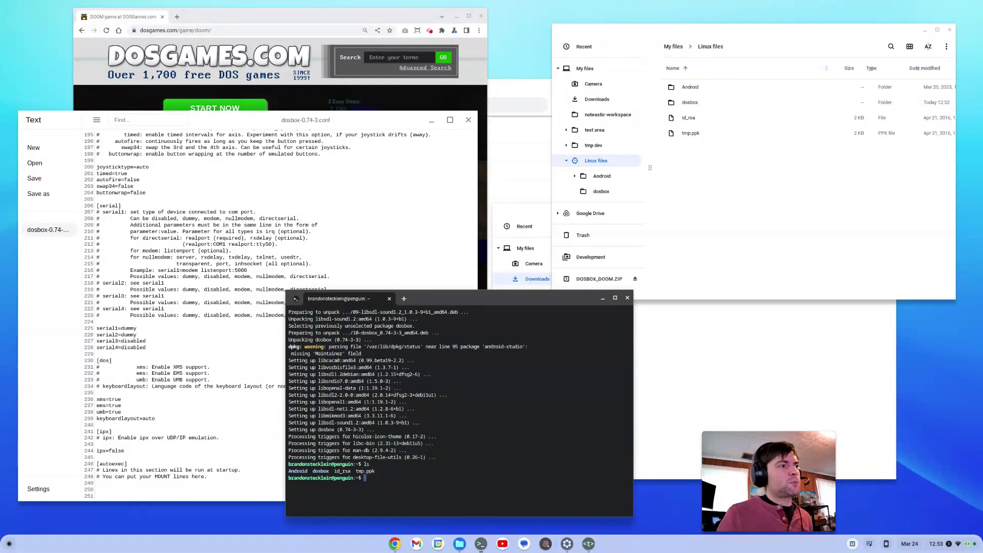
{"action": "left_click_drag", "start_coordinate": [312, 120], "coordinate": [319, 41]}
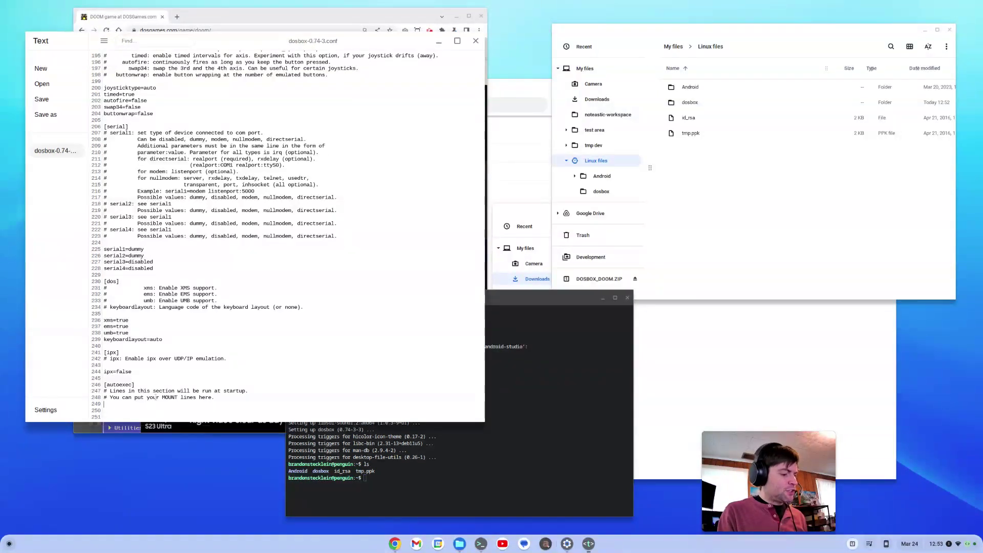
{"action": "type", "text": "m"}
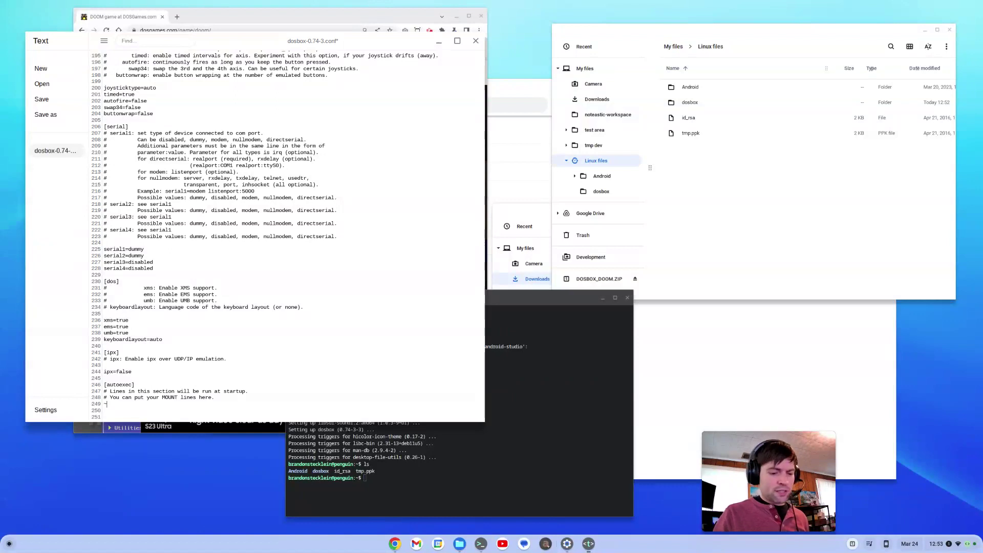
Change to the root directory in the terminal with cd / and list its contents.
{"action": "left_click", "coordinate": [541, 473]}
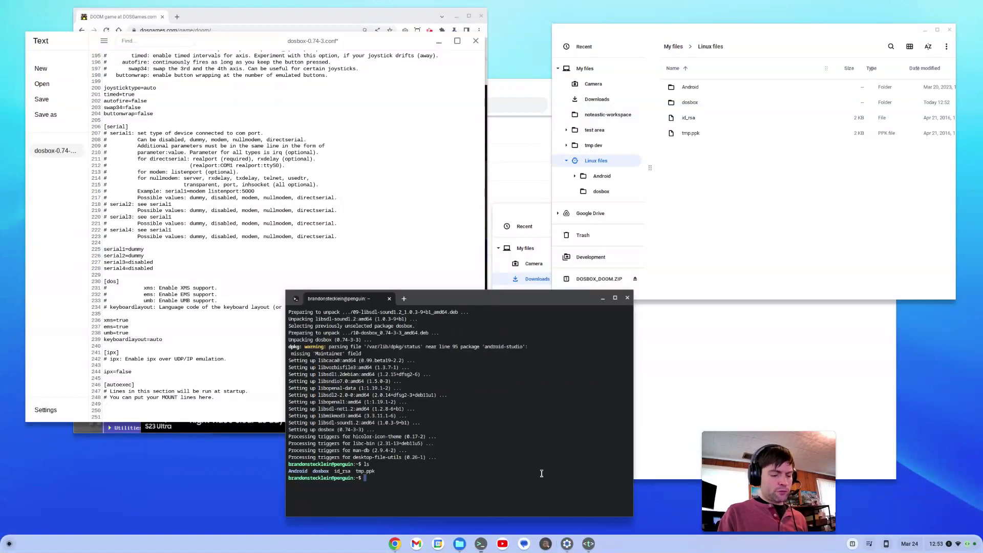
{"action": "type", "text": "cd /"}
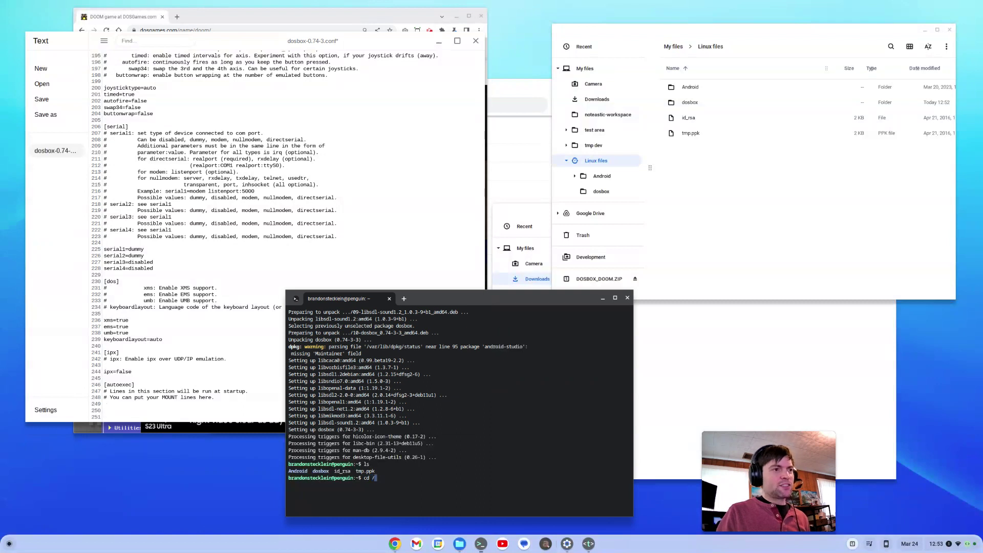
{"action": "key", "text": "Return"}
{"action": "type", "text": "ls"}
{"action": "key", "text": "Return"}
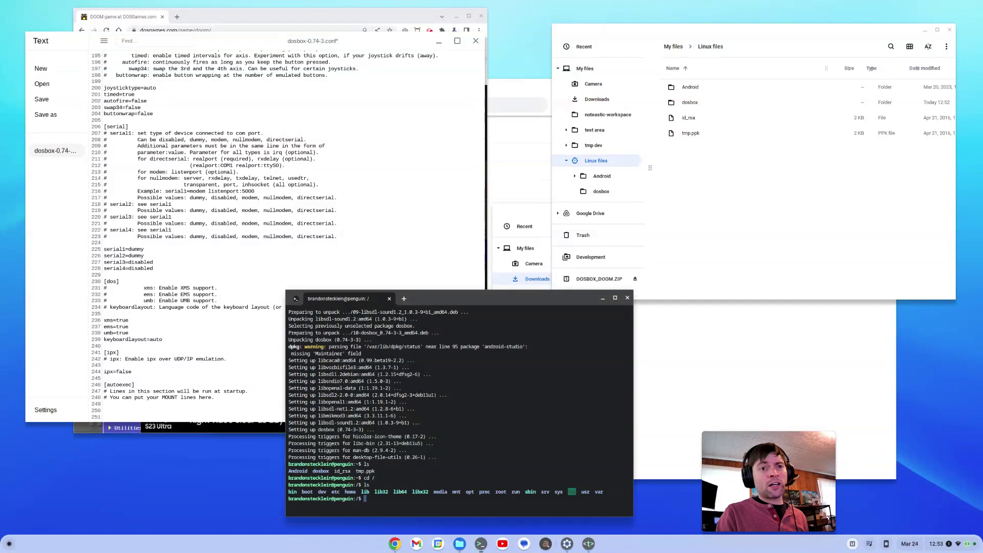
Change into home and from there into the user's own folder in the terminal, listing the contents of each.
{"action": "type", "text": "cd home"}
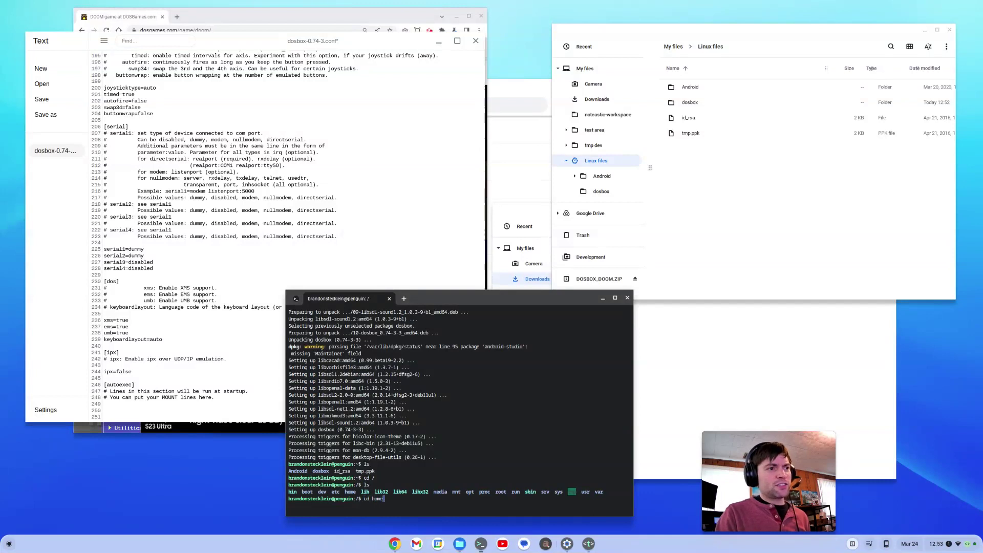
{"action": "key", "text": "Return"}
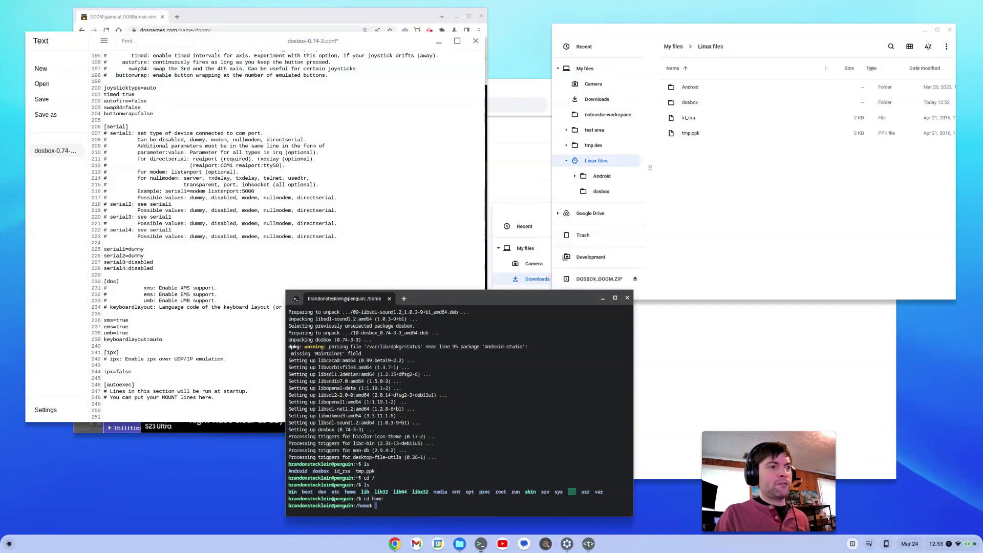
{"action": "type", "text": "ls"}
{"action": "key", "text": "Return"}
{"action": "type", "text": "cd bran"}
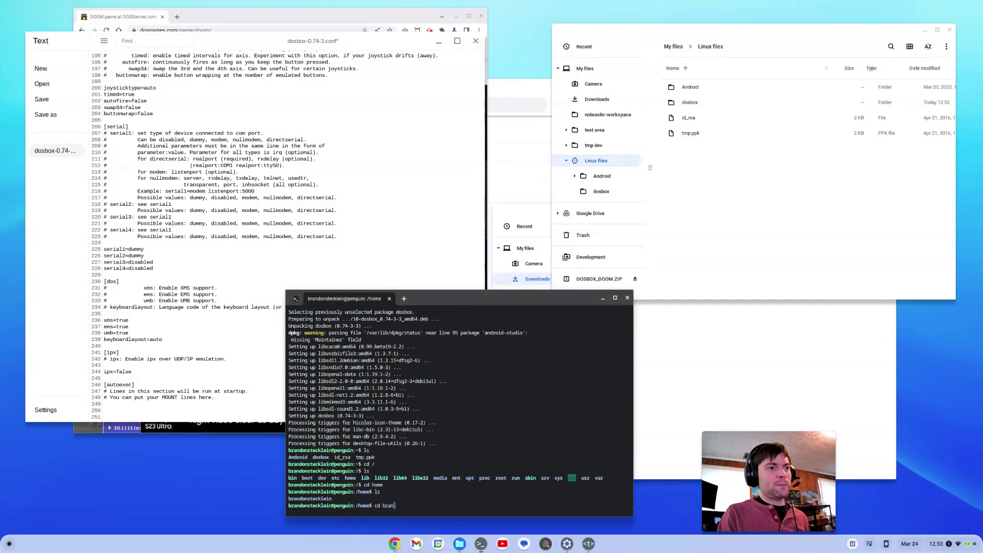
{"action": "key", "text": "Tab"}
{"action": "key", "text": "Return"}
{"action": "type", "text": "ls"}
{"action": "key", "text": "Return"}
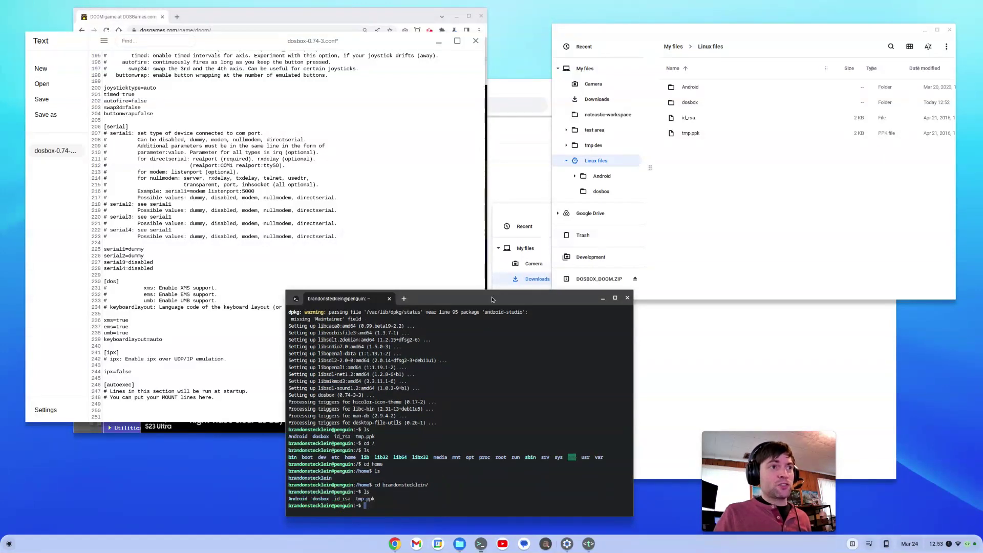
Under [autoexec] in dosbox-0.74-3.conf, add a mount c line with the full path to the dosbox folder in the user's home directory.
{"action": "mouse_move", "coordinate": [492, 303]}
{"action": "left_mouse_down"}
{"action": "mouse_move", "coordinate": [444, 318]}
{"action": "mouse_move", "coordinate": [486, 318]}
{"action": "left_mouse_up"}
{"action": "left_click", "coordinate": [133, 404]}
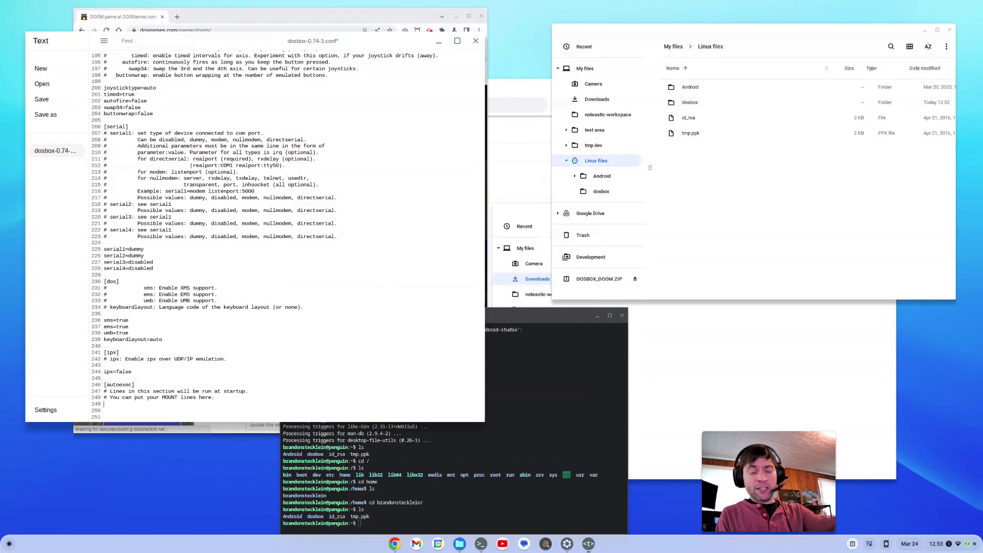
{"action": "type", "text": "mount "}
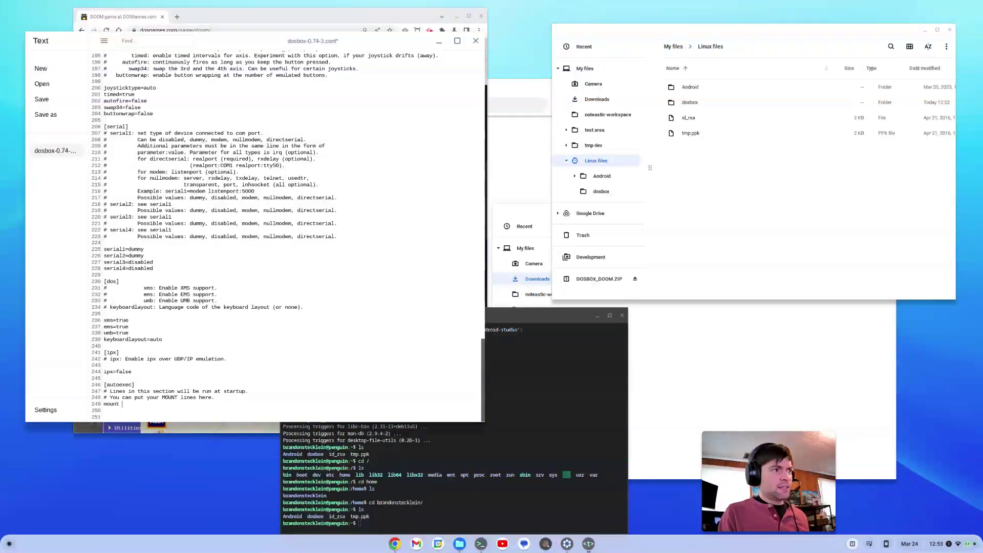
{"action": "type", "text": "c"}
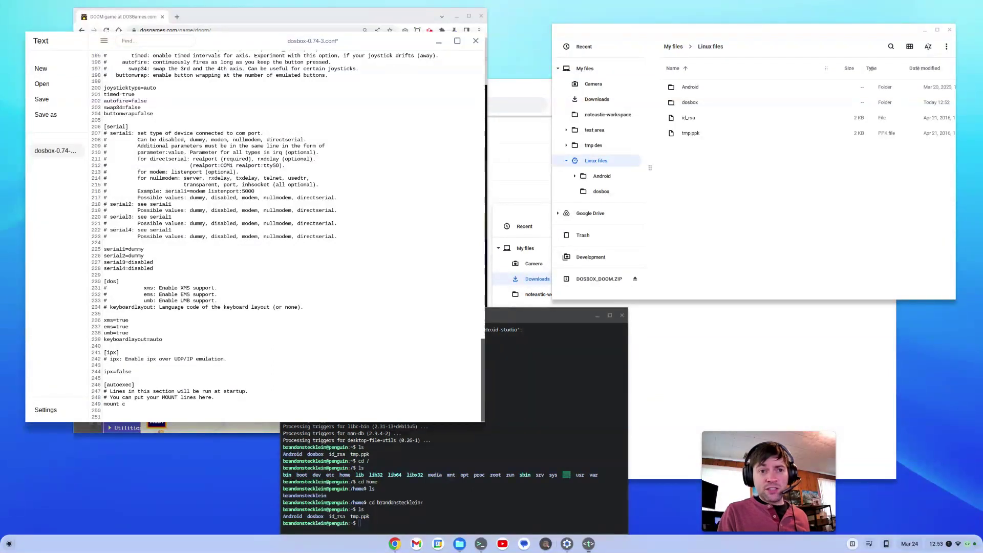
{"action": "type", "text": " /"}
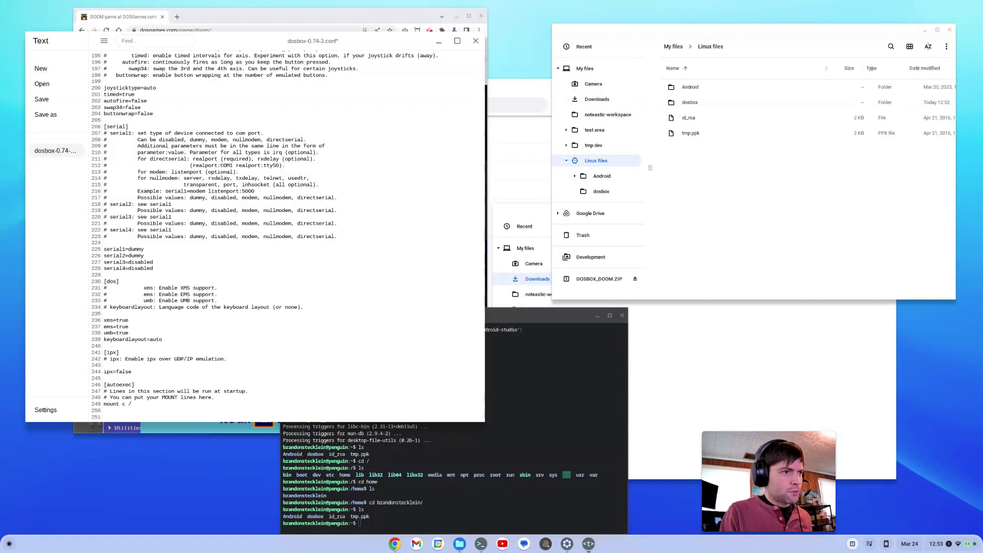
{"action": "type", "text": "home/"}
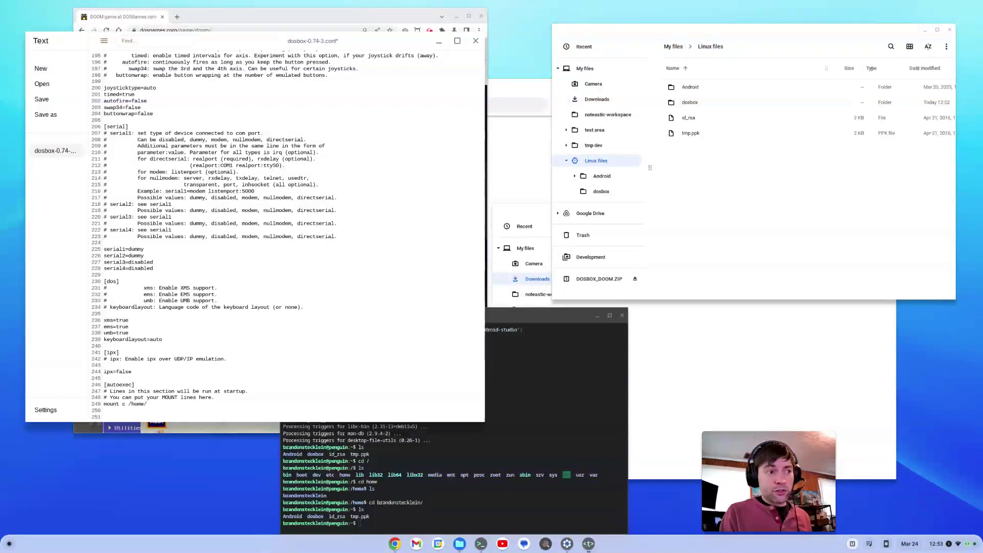
{"action": "type", "text": "brandonstecklein/"}
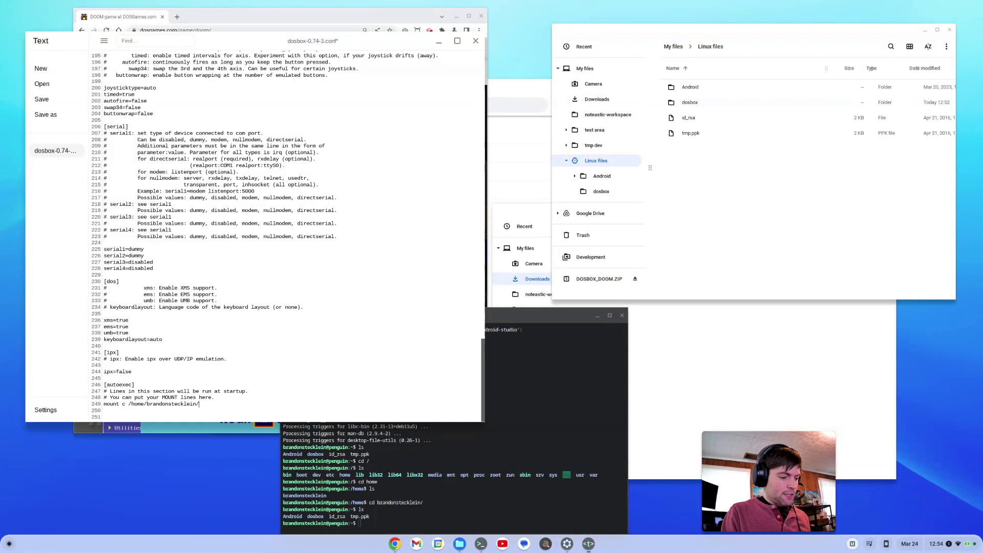
{"action": "type", "text": "dosbo"}
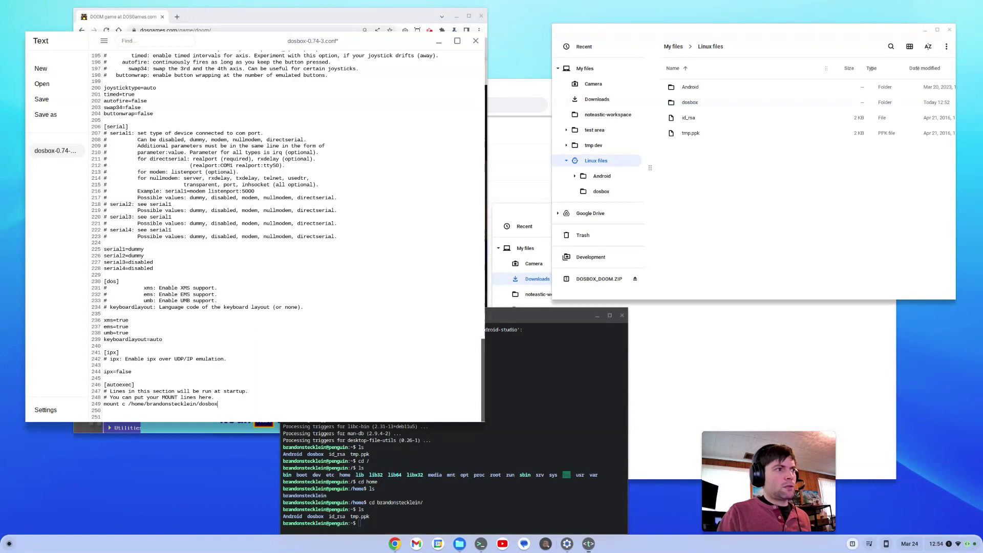
{"action": "type", "text": "x"}
{"action": "key", "text": "Return"}
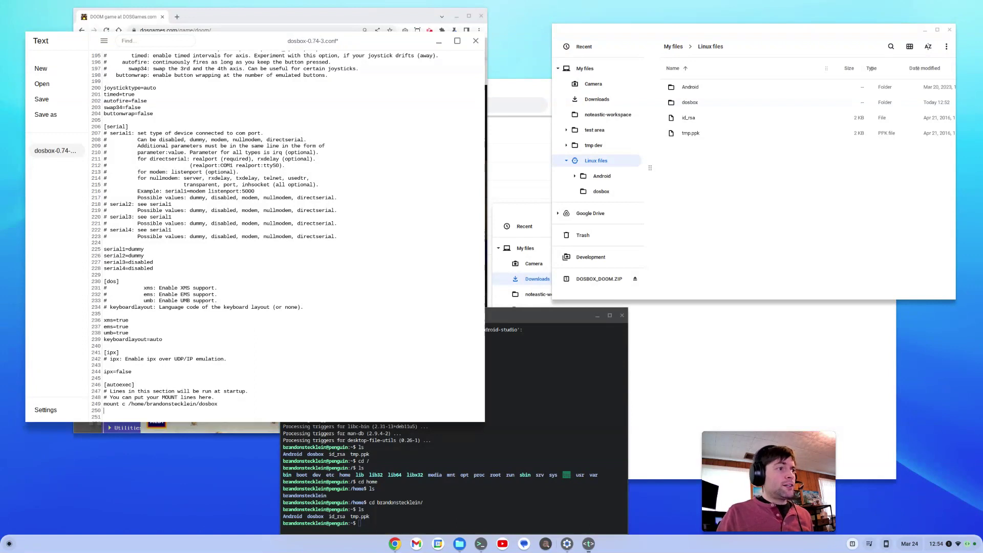
Add a c: line below the mount command and save dosbox-0.74-3.conf.
{"action": "type", "text": "c:"}
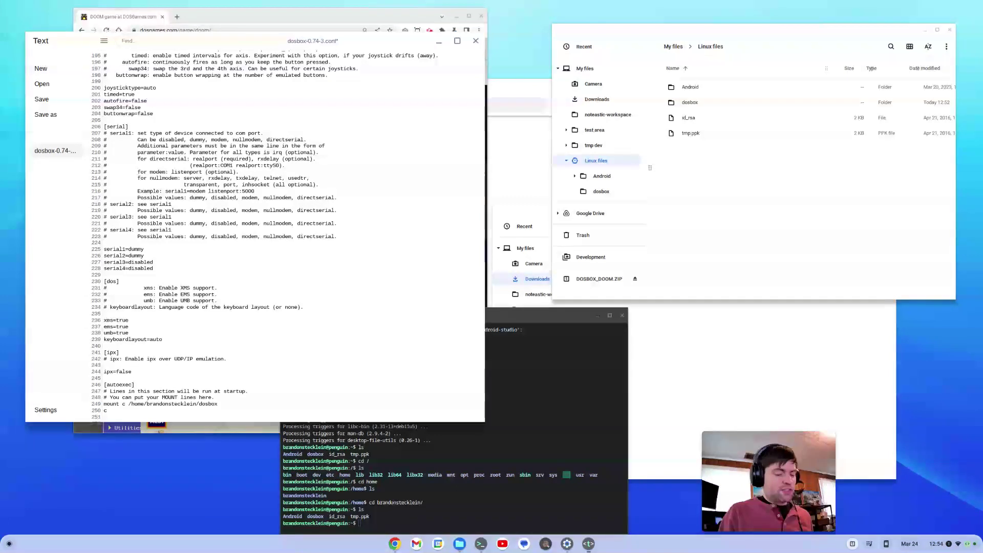
{"action": "left_click", "coordinate": [104, 41]}
{"action": "left_click", "coordinate": [40, 41]}
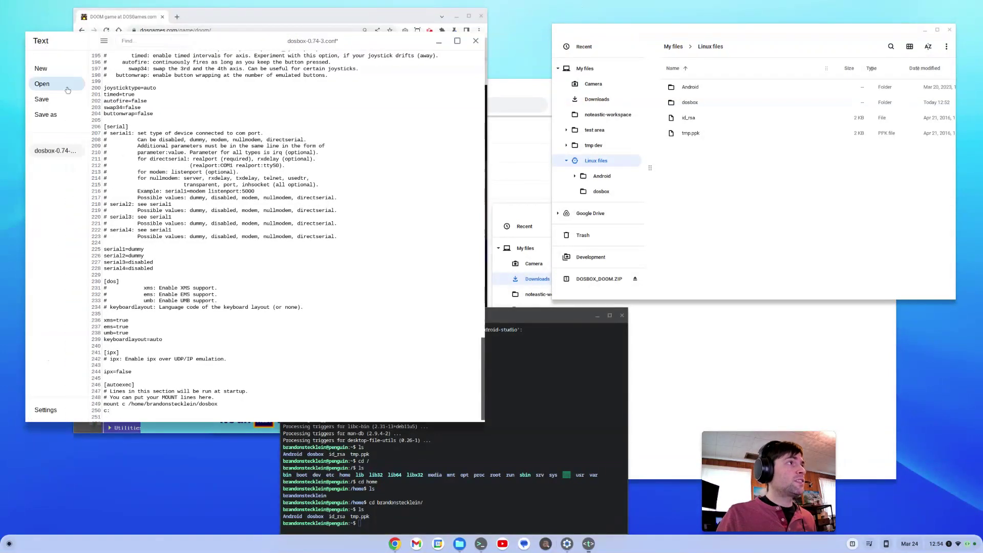
{"action": "left_click", "coordinate": [46, 102]}
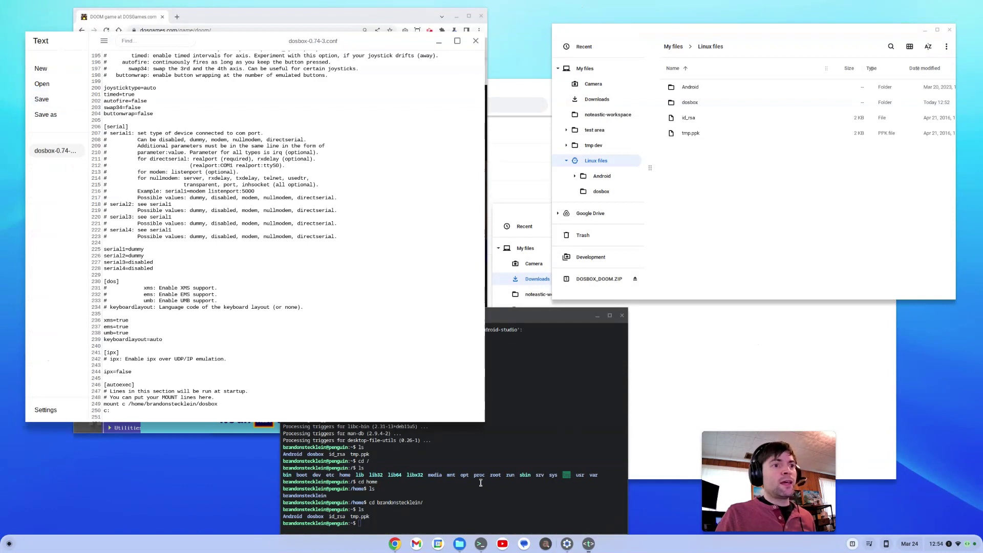
Launch DOSBox from the Linux apps and list the contents of drive C with dir.
{"action": "left_click", "coordinate": [9, 544]}
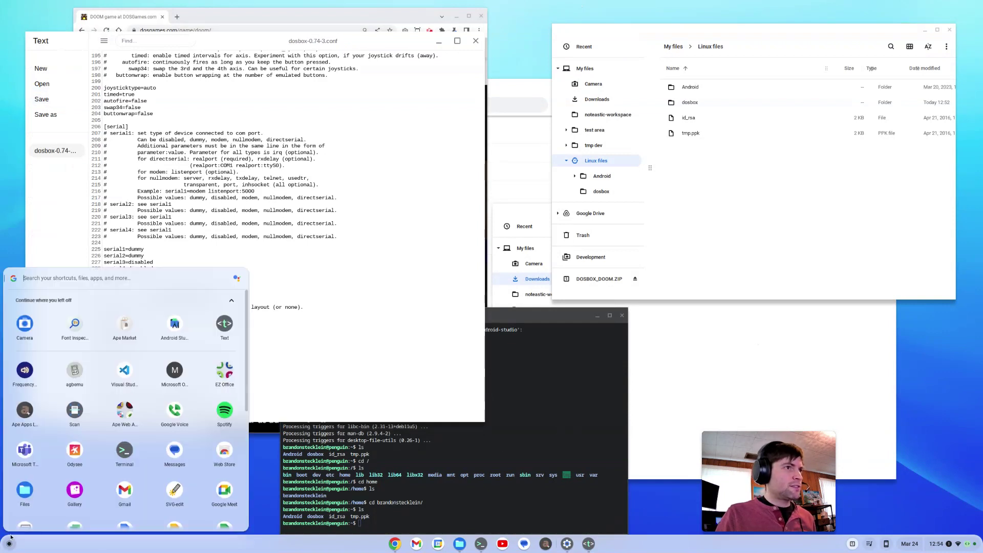
{"action": "scroll", "coordinate": [139, 497], "scroll_direction": "down", "scroll_amount": 5}
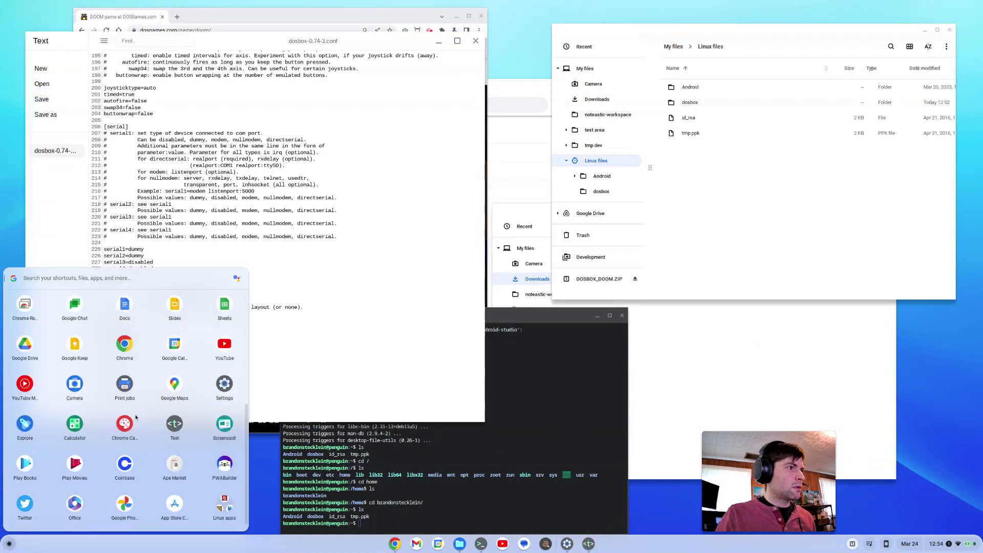
{"action": "left_click", "coordinate": [225, 502]}
{"action": "left_click", "coordinate": [223, 443]}
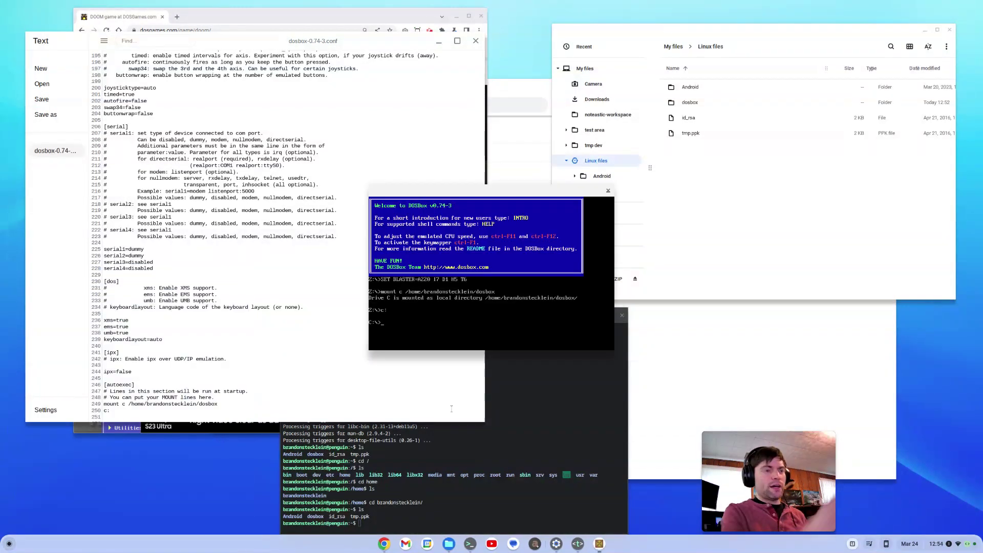
{"action": "type", "text": "dir"}
{"action": "key", "text": "Return"}
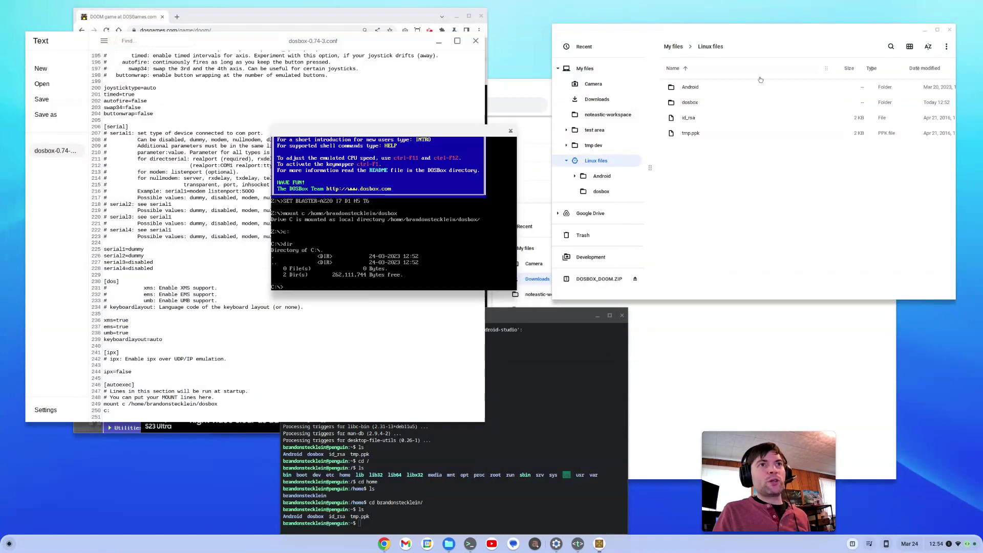
Open the dosbox folder under Linux files, and close DOSBox with the exit command.
{"action": "double_click", "coordinate": [689, 103]}
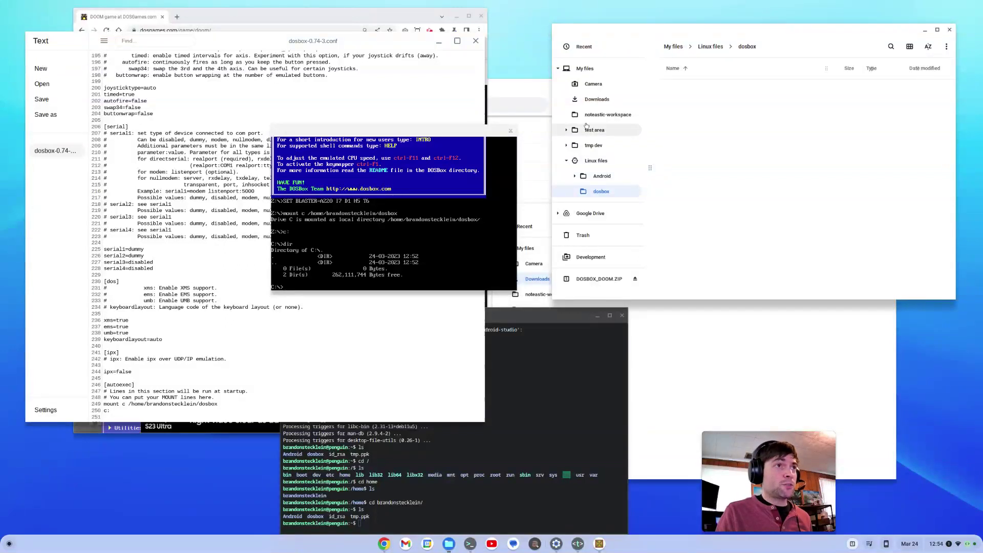
{"action": "left_click", "coordinate": [431, 135]}
{"action": "type", "text": "e"}
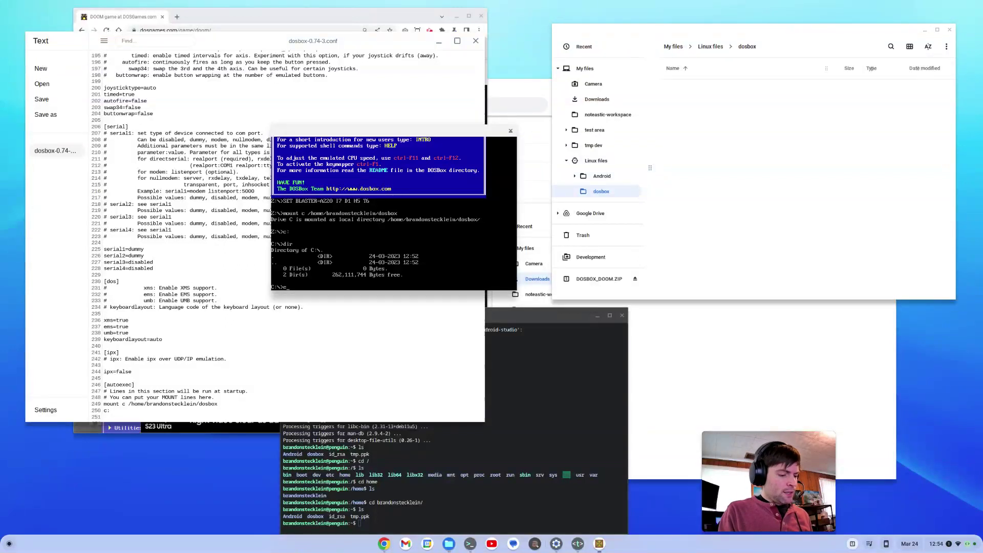
{"action": "type", "text": "xit"}
{"action": "key", "text": "Return"}
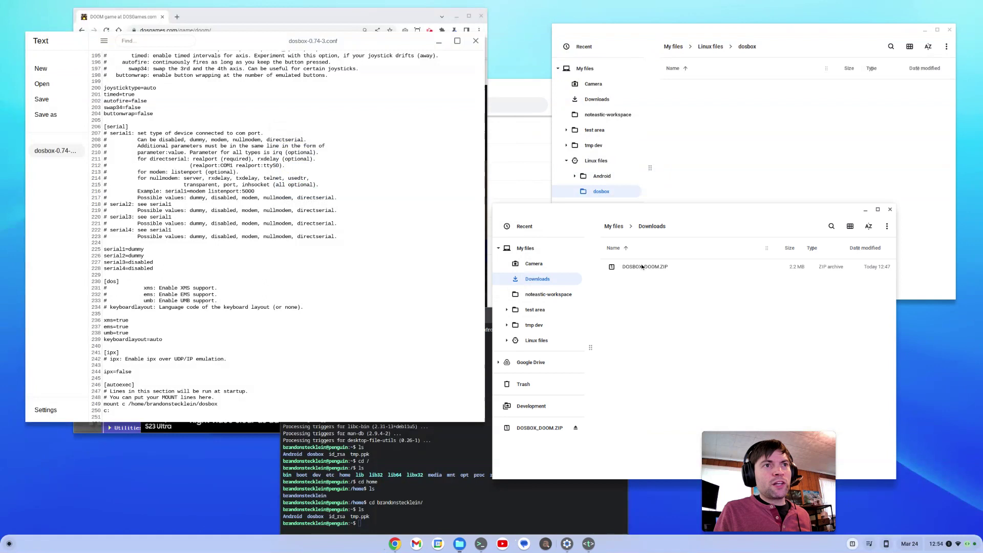
Extract all of DOSBOX_DOOM.ZIP in Downloads and move the extracted folder's window clear of the dosbox folder window.
{"action": "right_click", "coordinate": [642, 267]}
{"action": "mouse_move", "coordinate": [677, 286]}
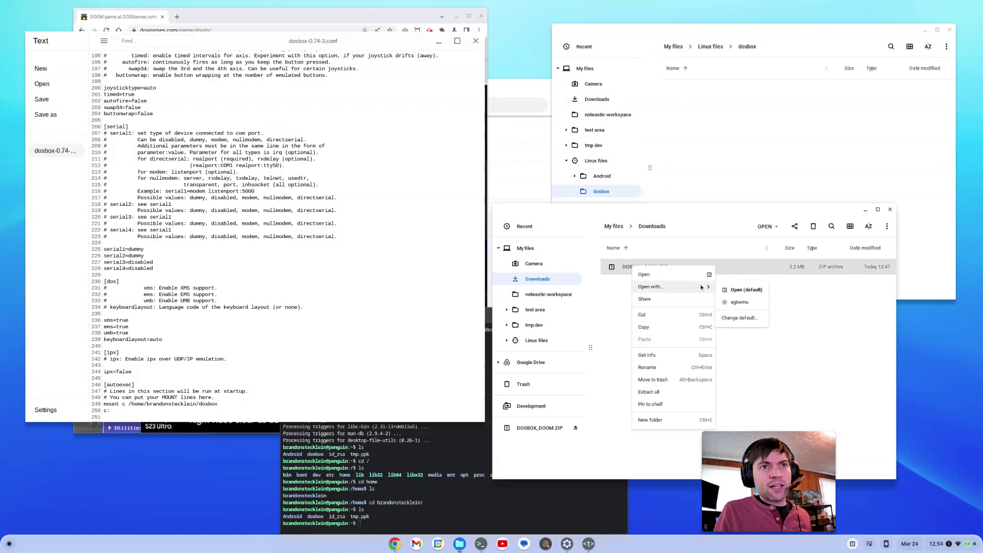
{"action": "left_click", "coordinate": [683, 379]}
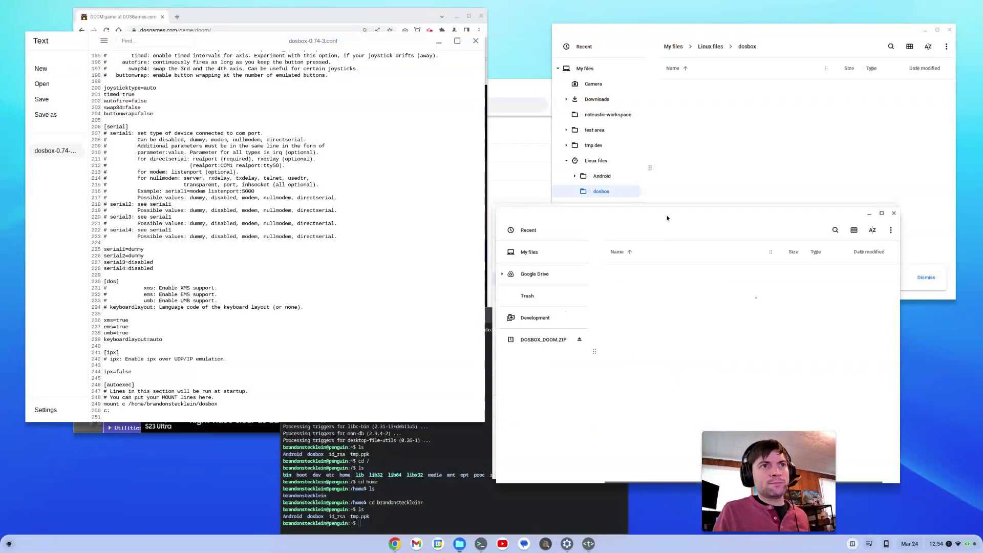
{"action": "left_click_drag", "start_coordinate": [667, 217], "coordinate": [335, 174]}
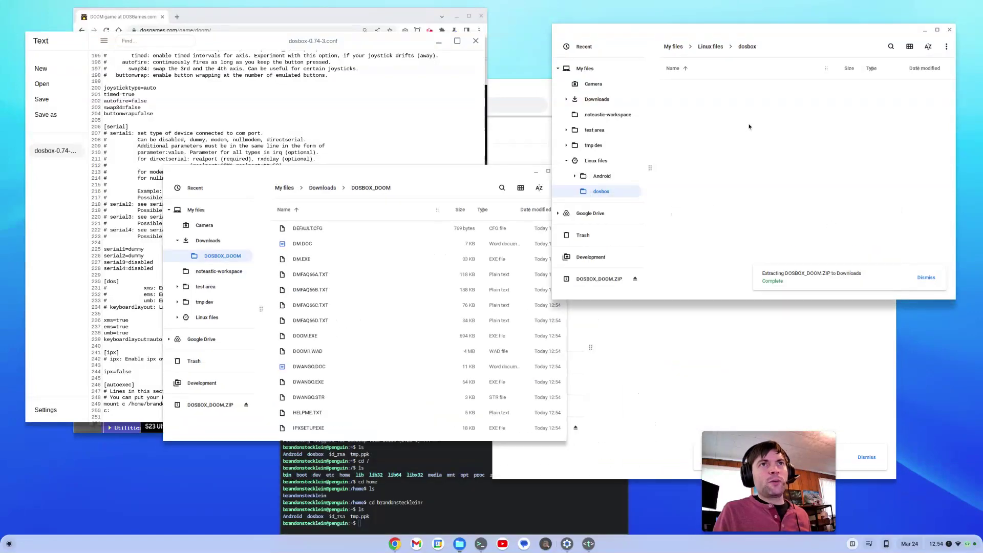
Create a folder named doom inside the Linux dosbox folder and open it.
{"action": "right_click", "coordinate": [701, 115]}
{"action": "left_click", "coordinate": [724, 159]}
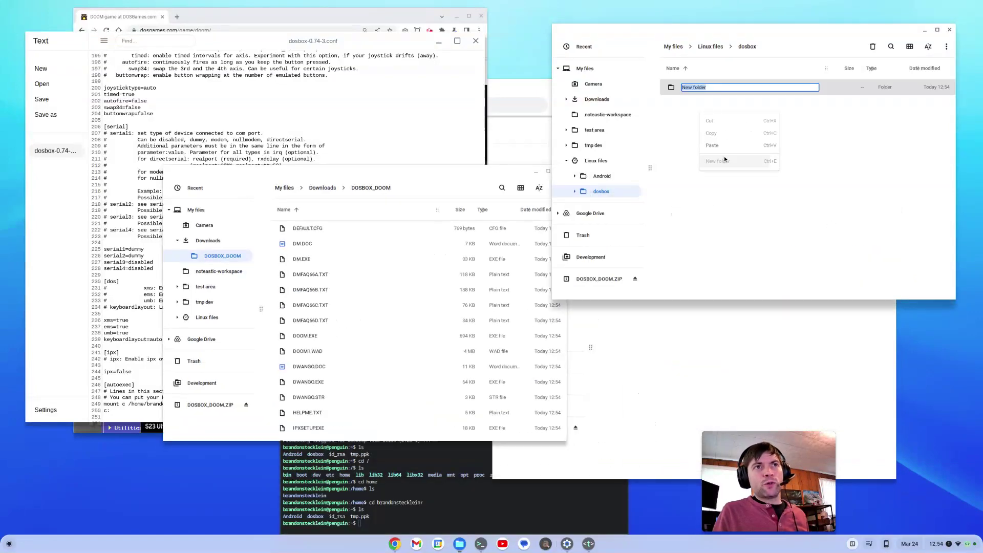
{"action": "key", "text": "BackSpace"}
{"action": "type", "text": "doom"}
{"action": "key", "text": "Return"}
{"action": "key", "text": "Return"}
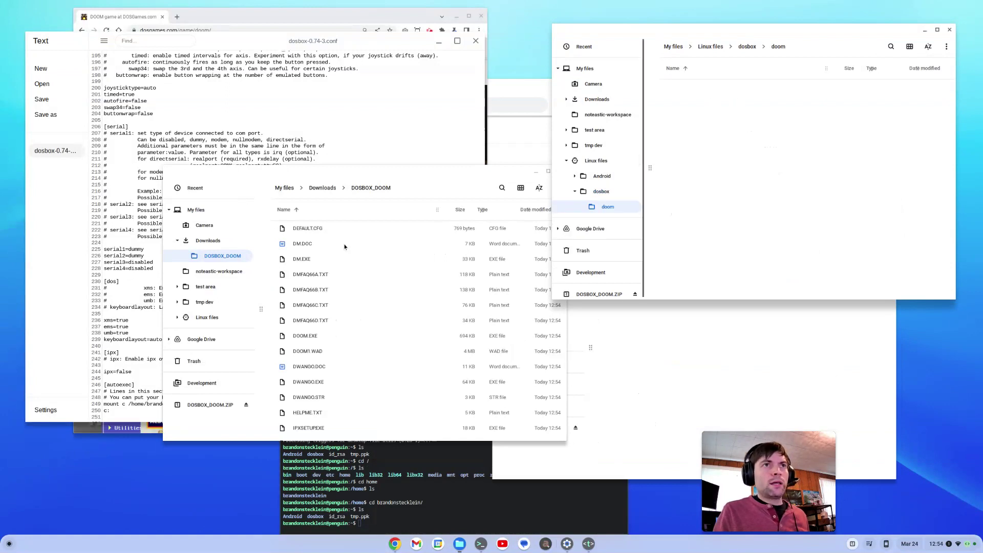
Copy all files from the extracted DOSBOX_DOOM folder into the new doom folder.
{"action": "left_click", "coordinate": [366, 294]}
{"action": "key", "text": "ctrl+a"}
{"action": "left_click_drag", "start_coordinate": [366, 294], "coordinate": [782, 148]}
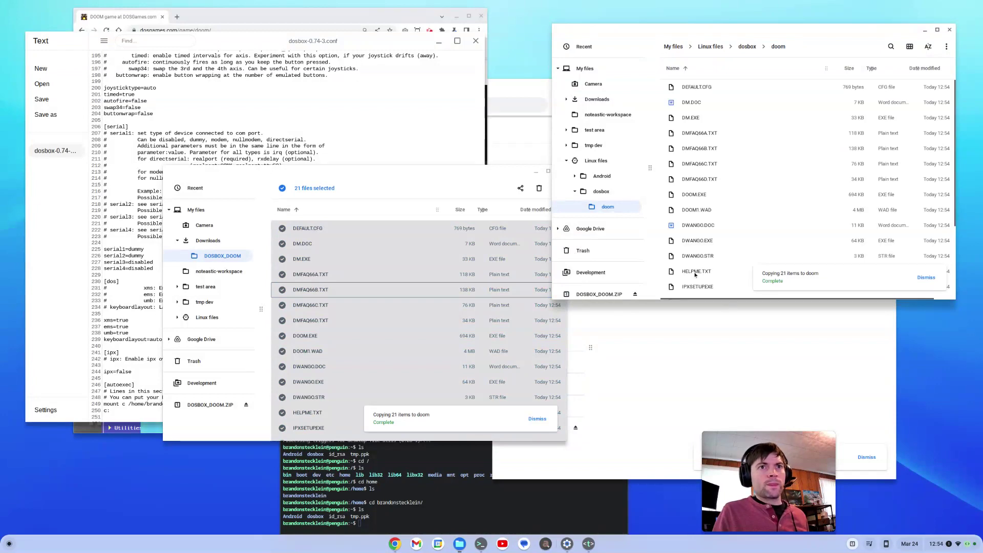
Start DOSBox again and list drive C with dir to check for the doom folder.
{"action": "left_click", "coordinate": [10, 543]}
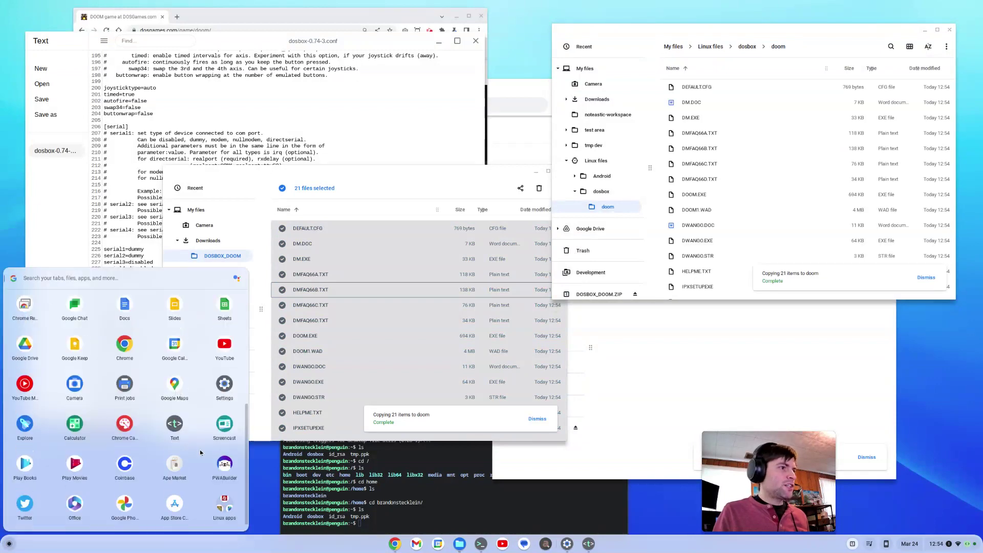
{"action": "key", "text": "Escape"}
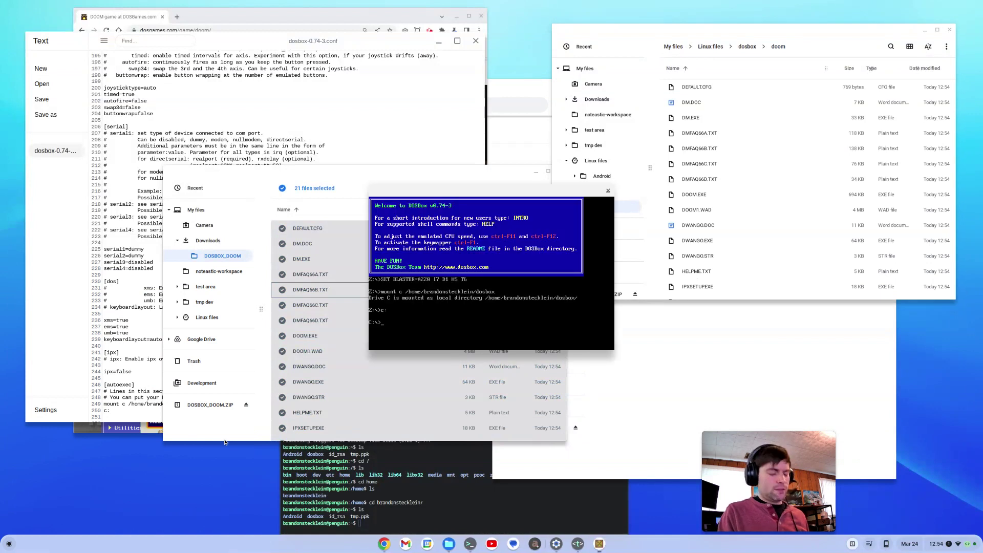
{"action": "type", "text": "dir"}
{"action": "key", "text": "Return"}
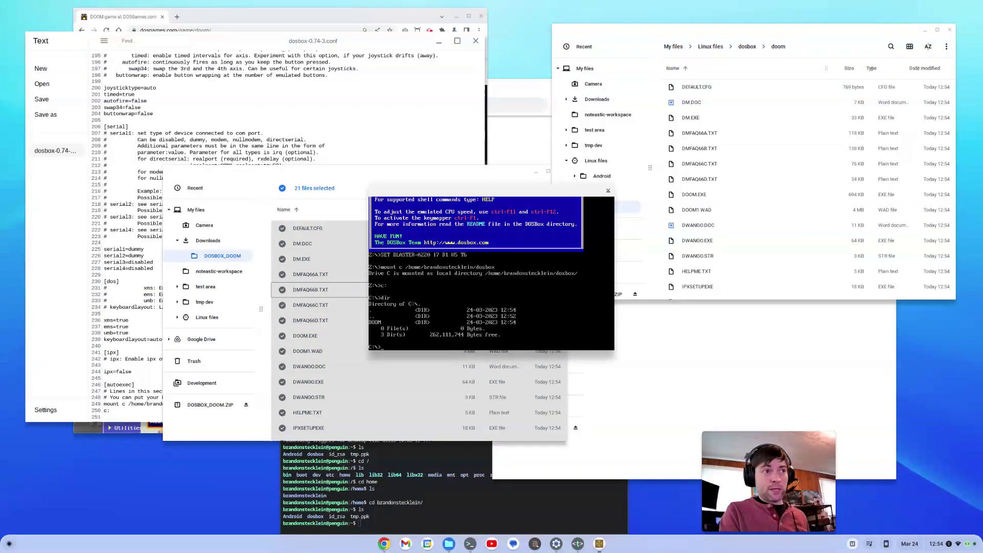
Change into the doom directory in DOSBox with cd doom and list its files with dir.
{"action": "type", "text": "cd doom"}
{"action": "key", "text": "Return"}
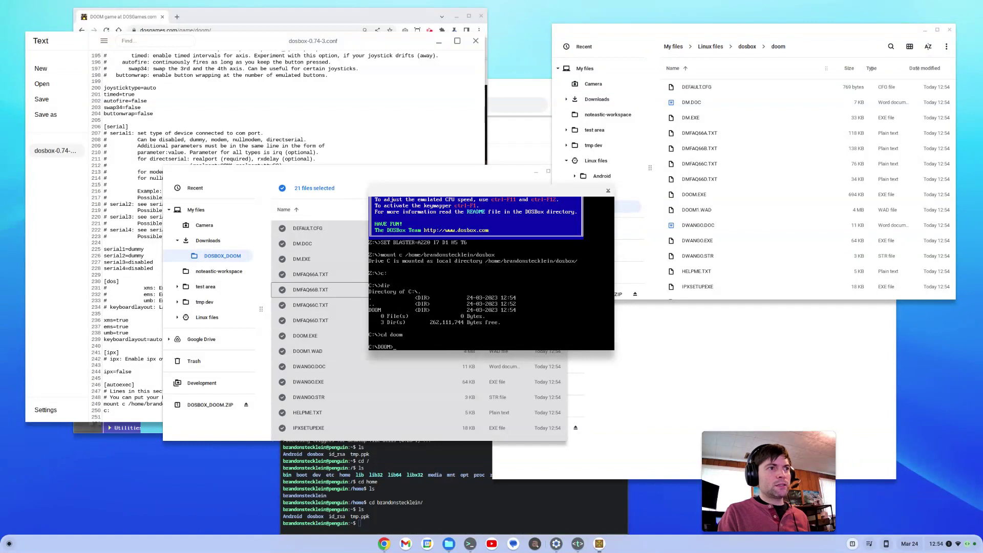
{"action": "type", "text": "dirt"}
{"action": "key", "text": "Return"}
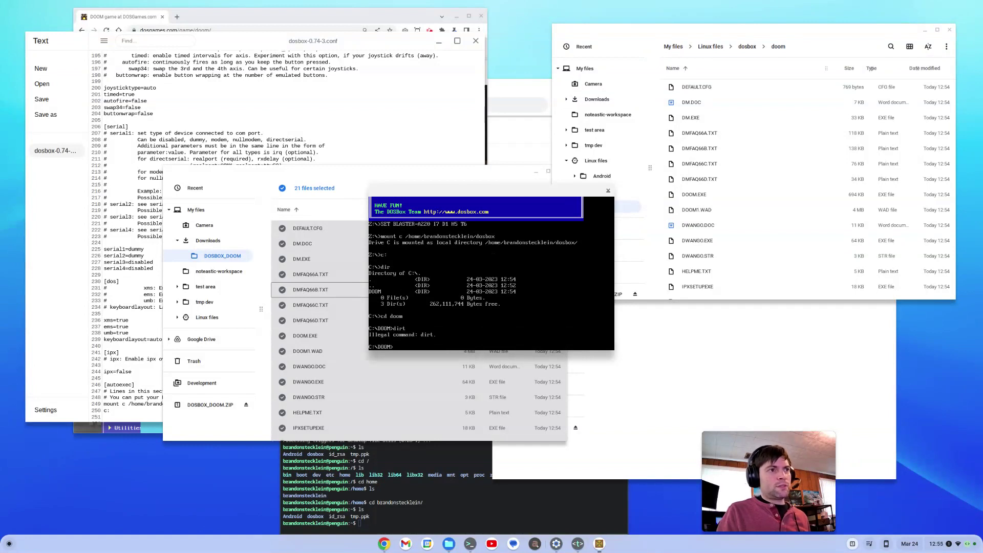
{"action": "type", "text": "dir"}
{"action": "key", "text": "Return"}
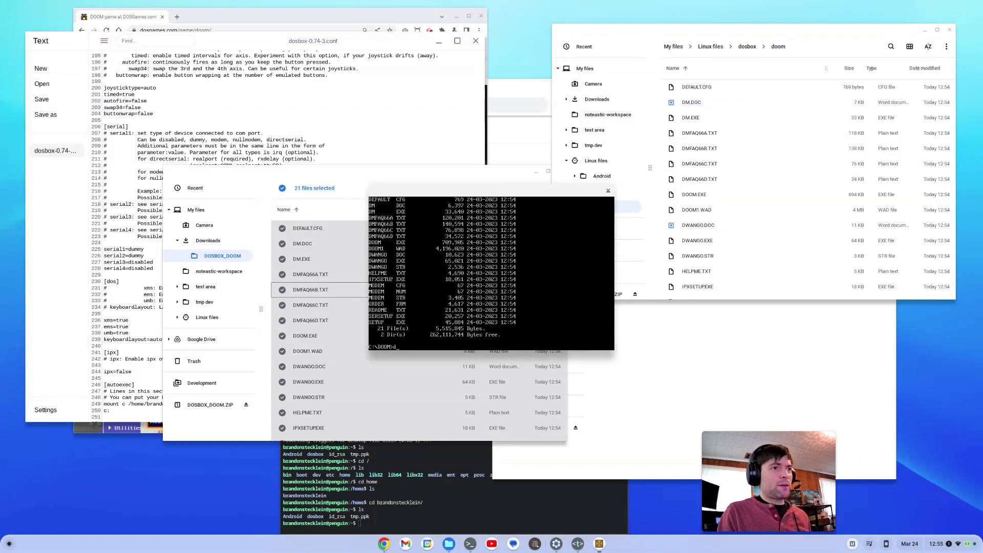
Run doom in DOSBox and start a new game at the I'm Too Young to Die skill level.
{"action": "type", "text": "doom"}
{"action": "key", "text": "Return"}
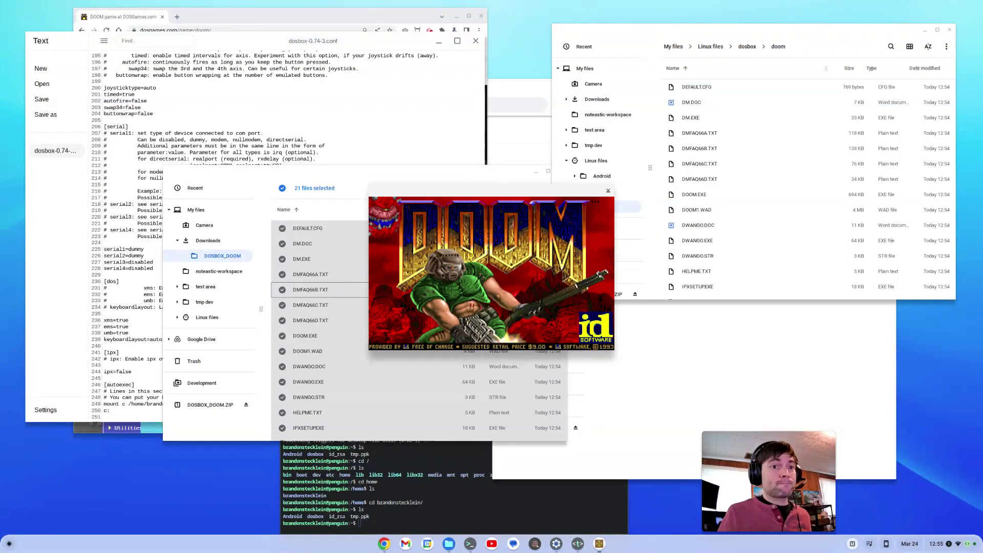
{"action": "key", "text": "Escape"}
{"action": "key", "text": "Return"}
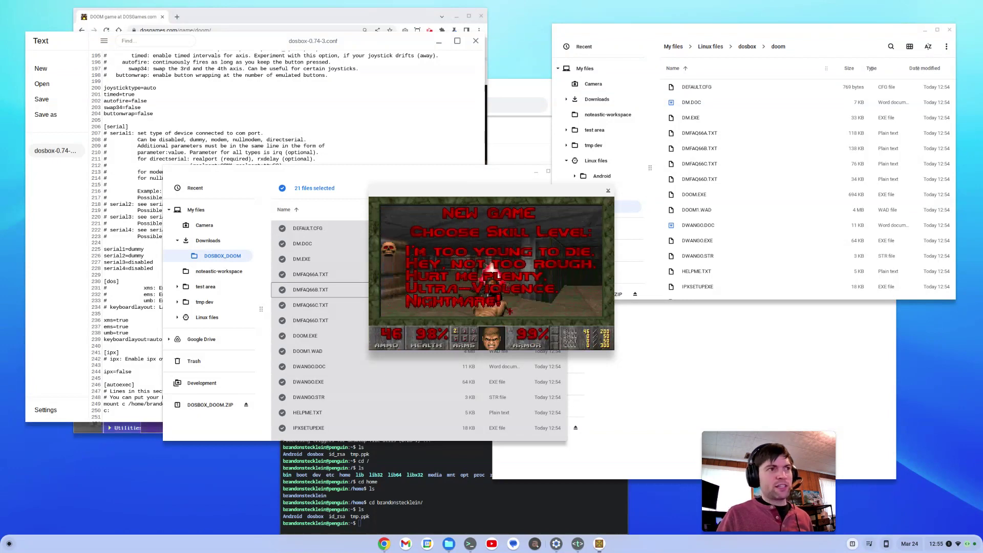
{"action": "key", "text": "Return"}
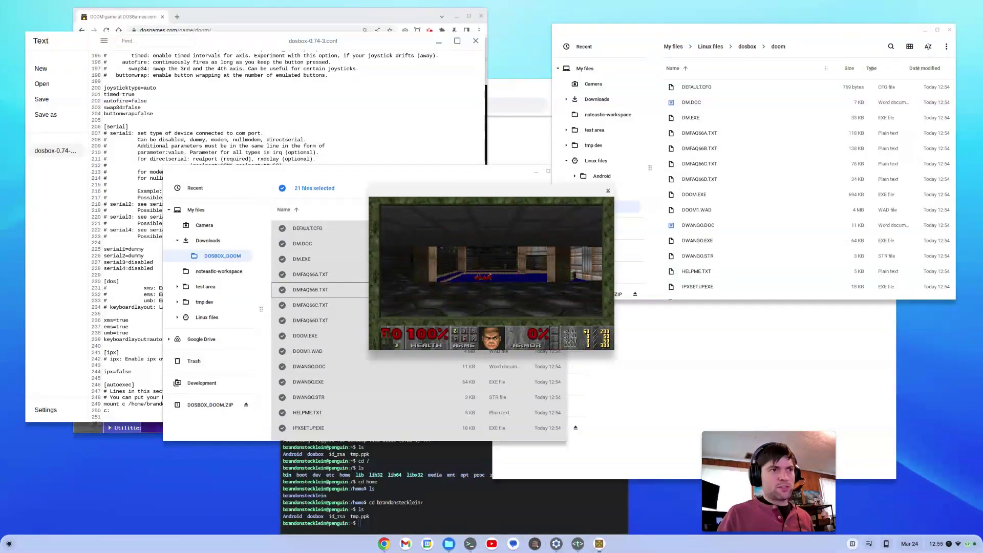
Move and turn the player around the opening area of DOOM's first level to try out the game.
{"action": "key", "text": "Up"}
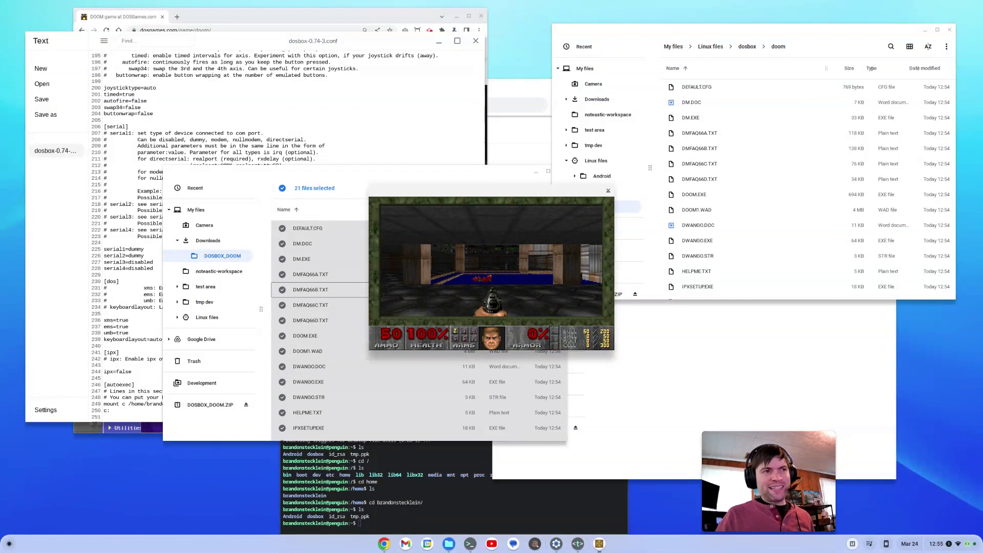
{"action": "key", "text": "Left"}
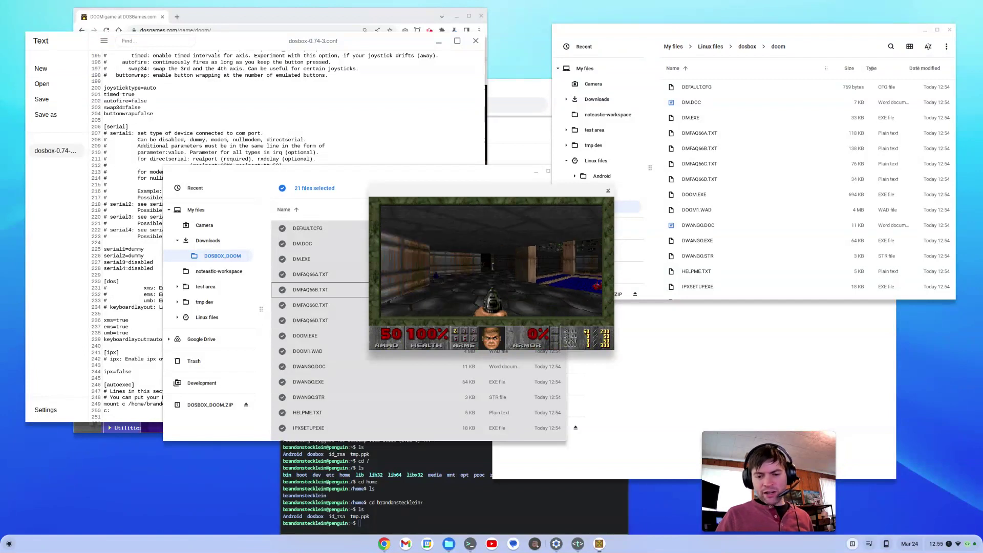
{"action": "key", "text": "Up"}
{"action": "key", "text": "Up"}
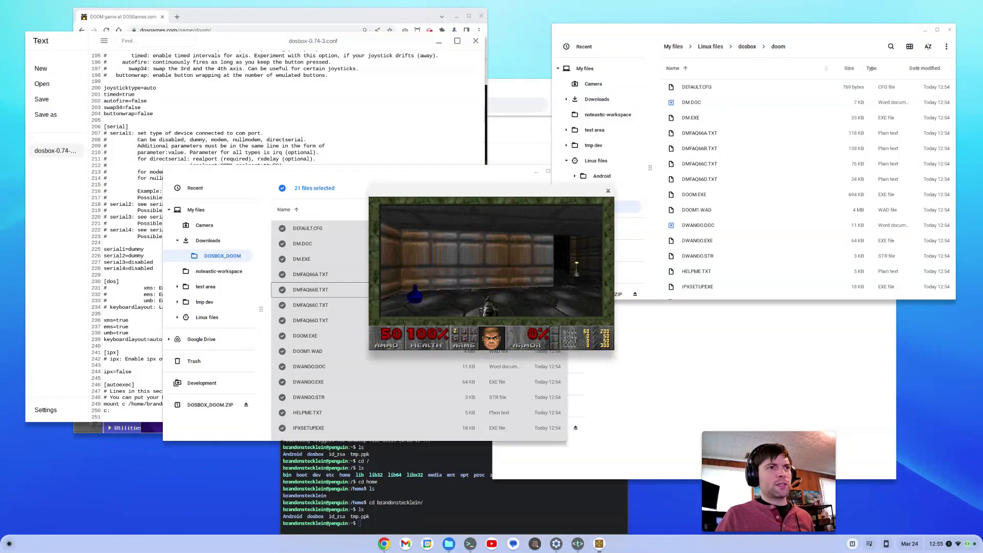
{"action": "key", "text": "Right"}
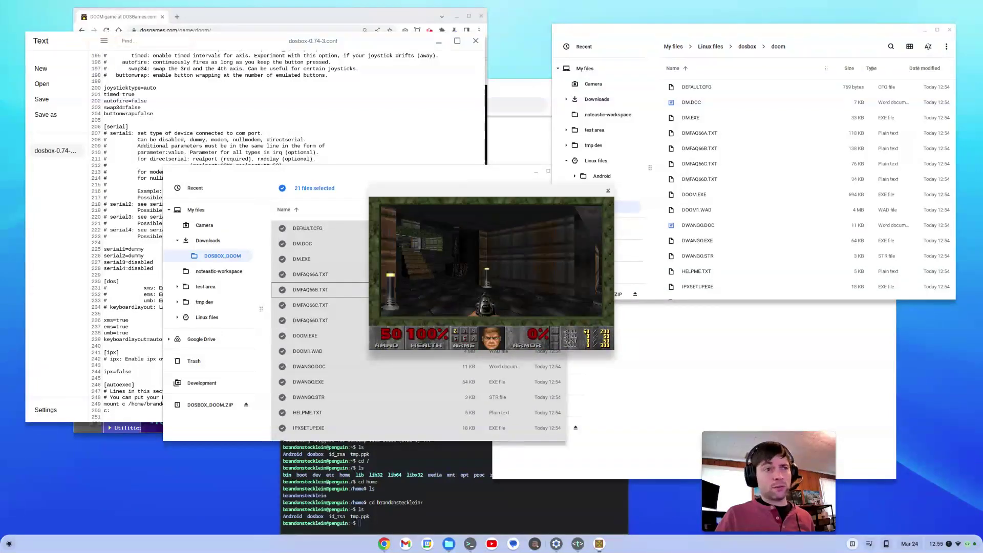
{"action": "key", "text": "Left"}
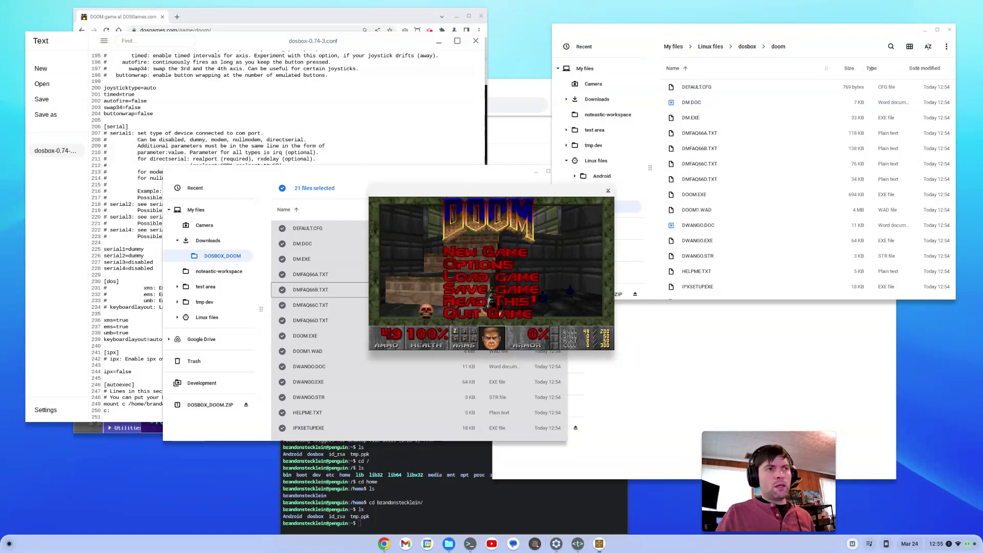
Quit the DOOM game and close DOSBox with the exit command.
{"action": "key", "text": "Return"}
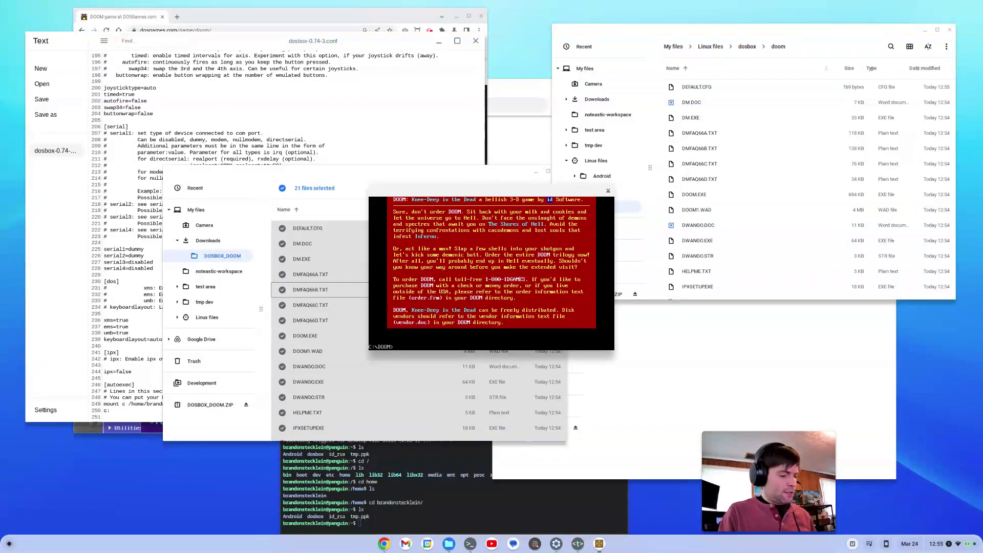
{"action": "type", "text": "exit"}
{"action": "key", "text": "Return"}
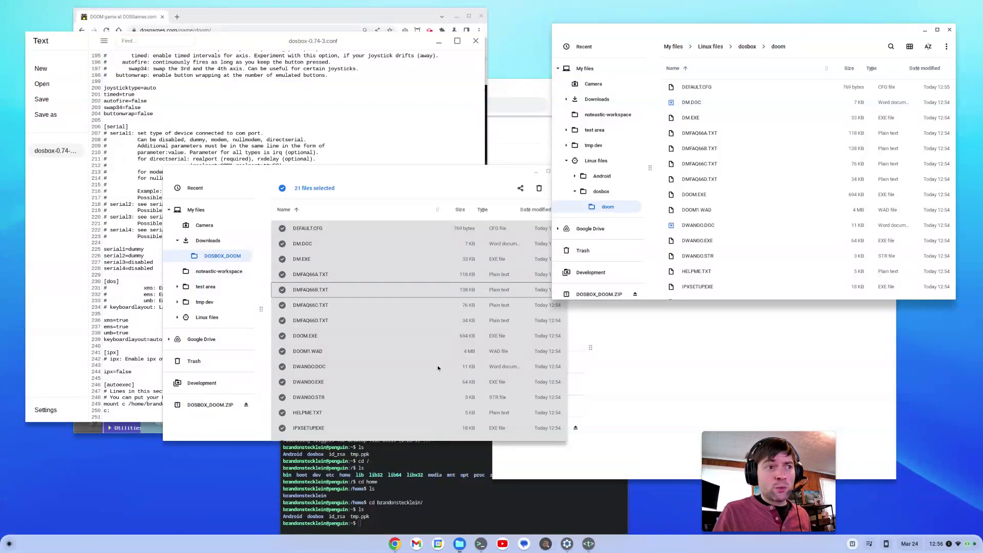
Switch to the Chrome window showing the DOOM page on dosgames.com.
{"action": "left_click", "coordinate": [435, 20]}
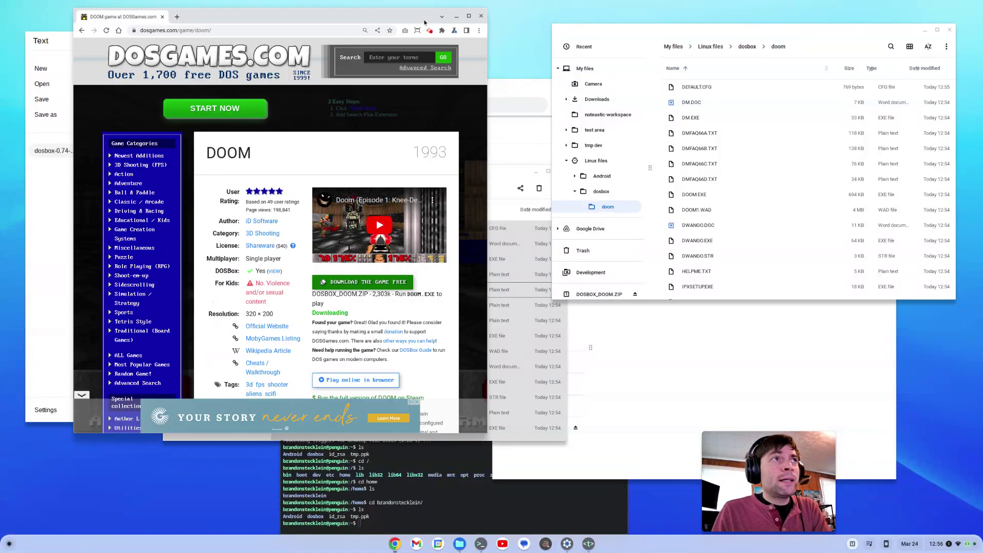
{"action": "left_click", "coordinate": [430, 30]}
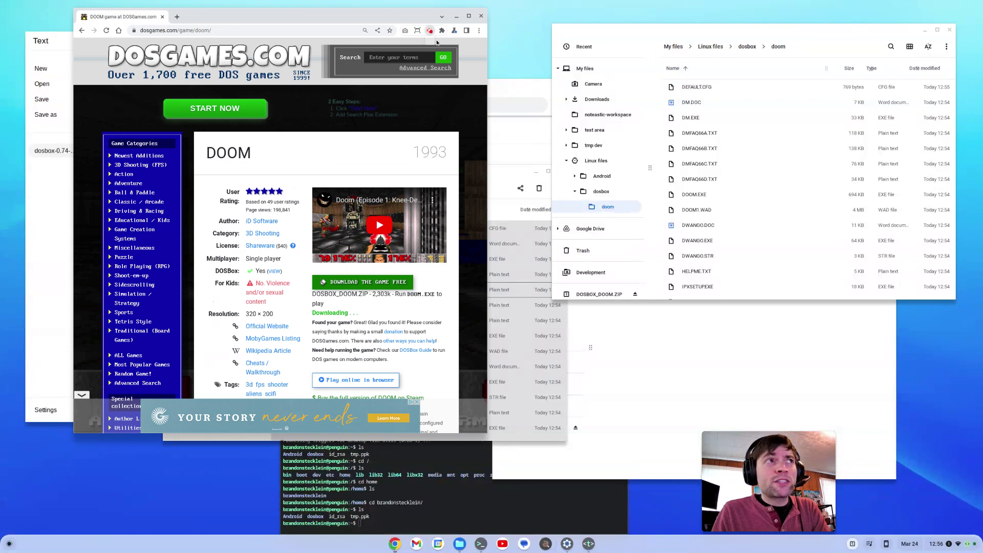